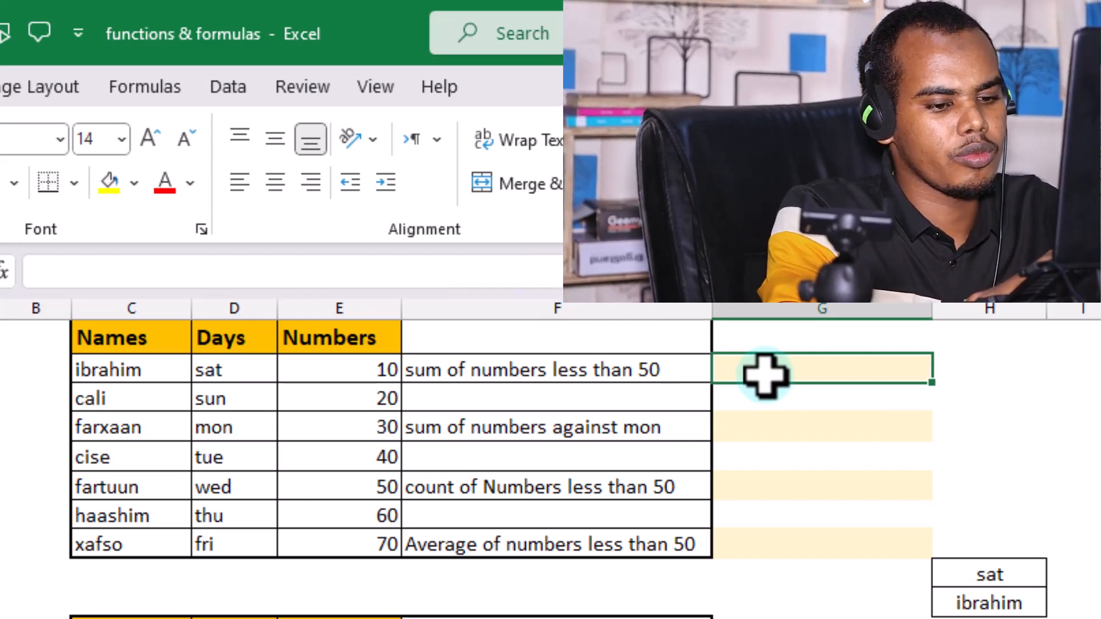
Step: Enter =SUMIF(E3:E9,"<50") in cell G3 to sum the numbers less than 50
type("=su")
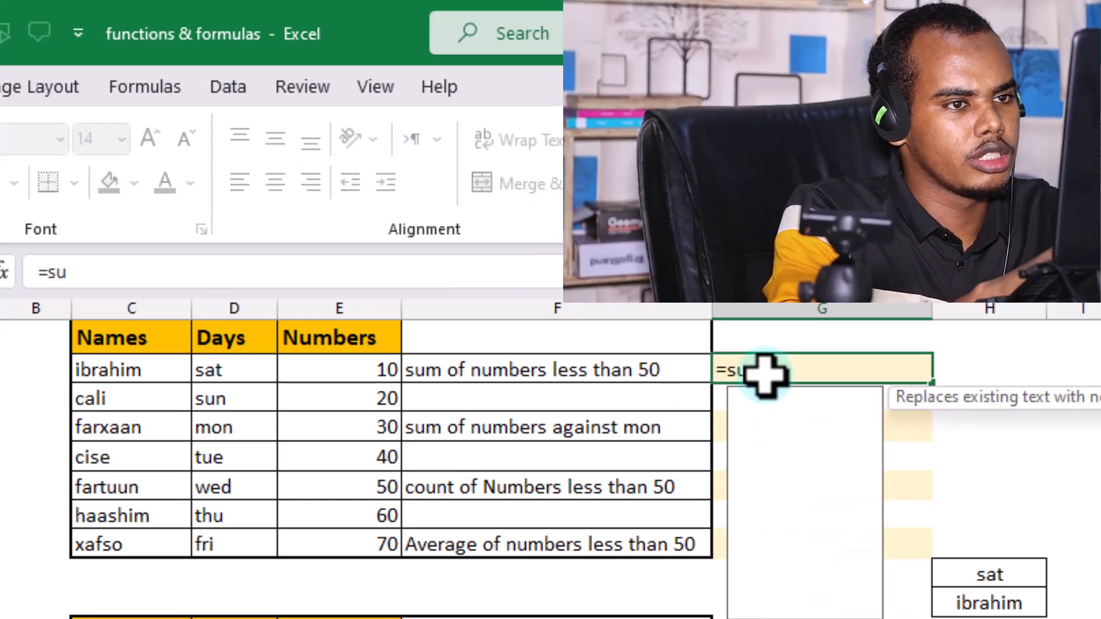
type("mi")
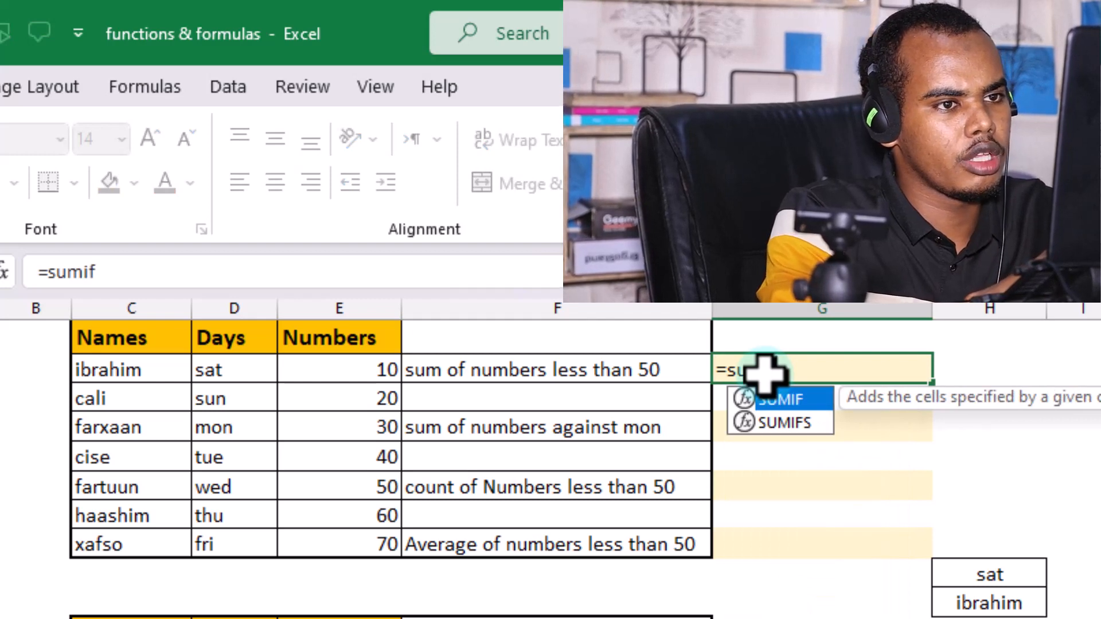
type("f")
key("Tab")
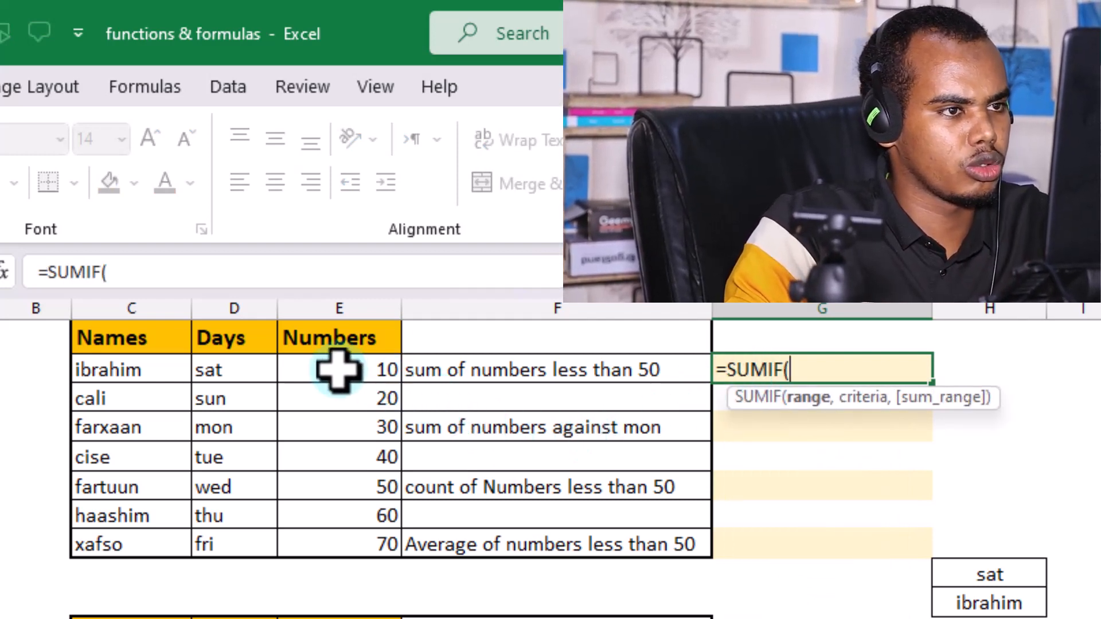
left_click_drag(338, 370, 337, 532)
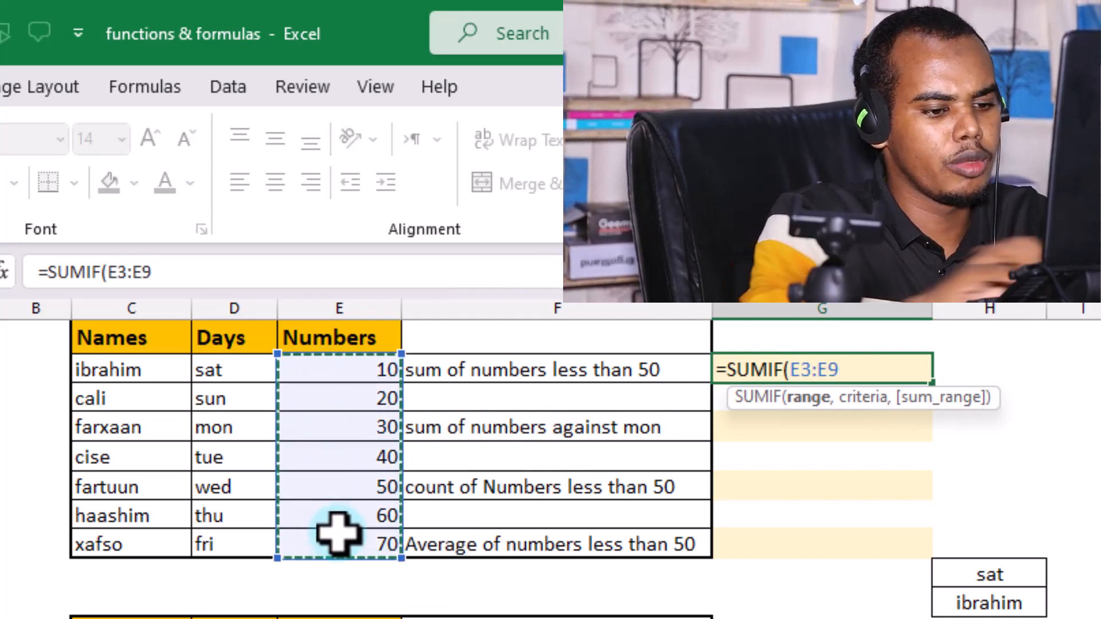
type(",")
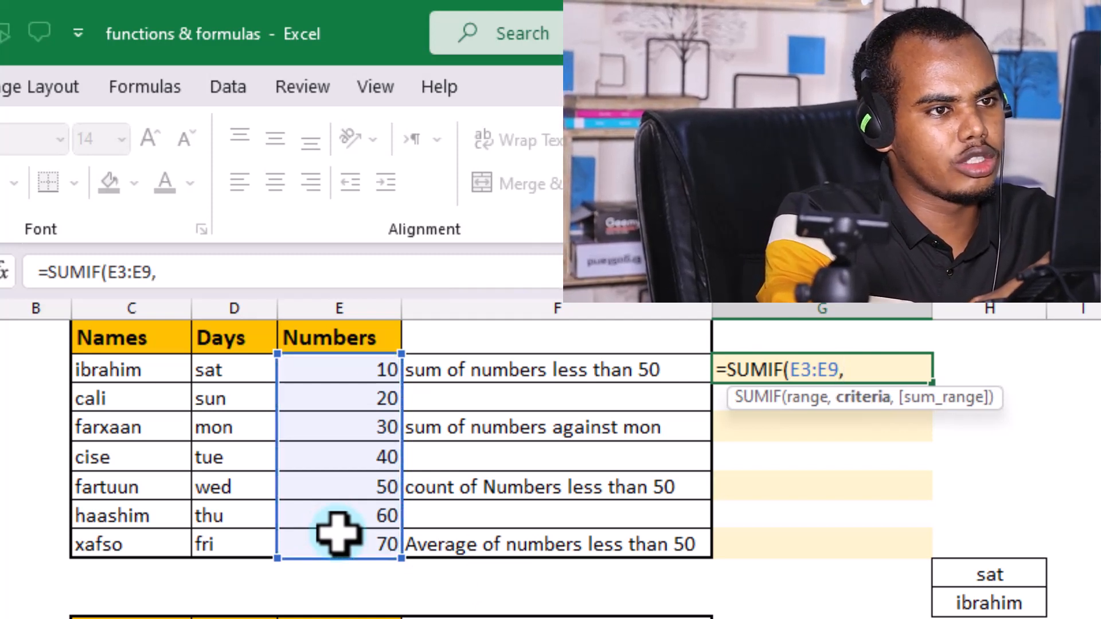
type("\"")
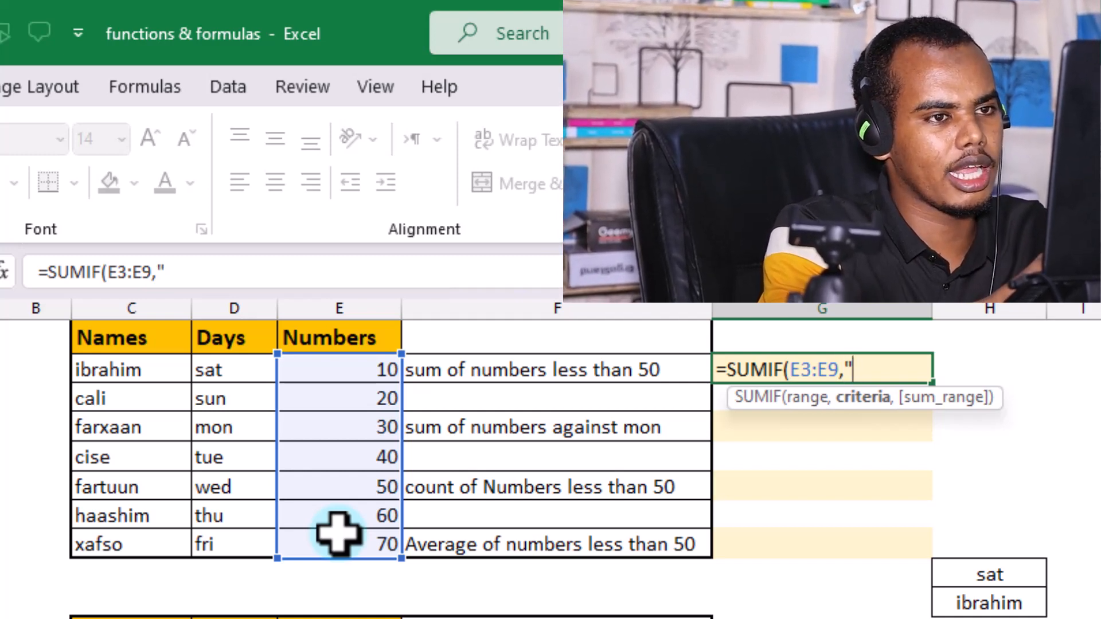
type("<50")
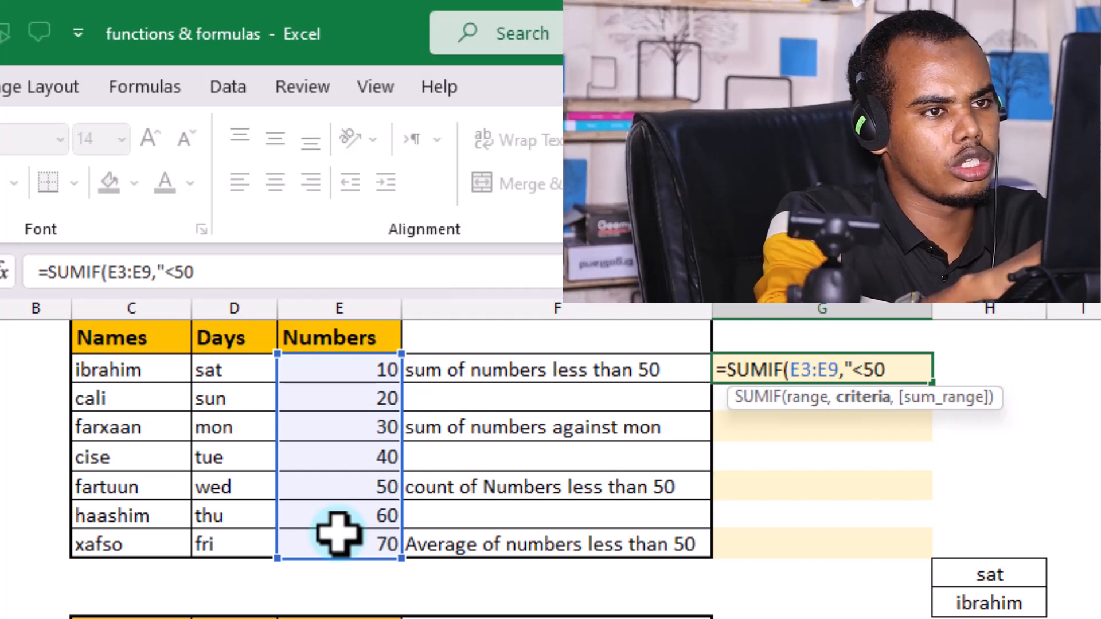
type("\"")
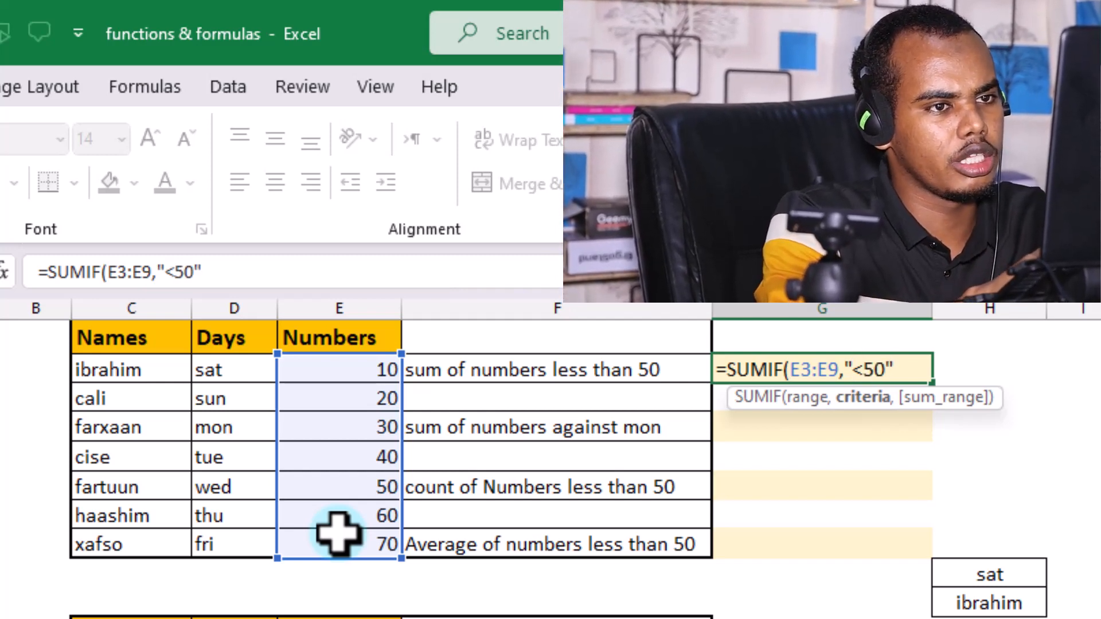
key("Return")
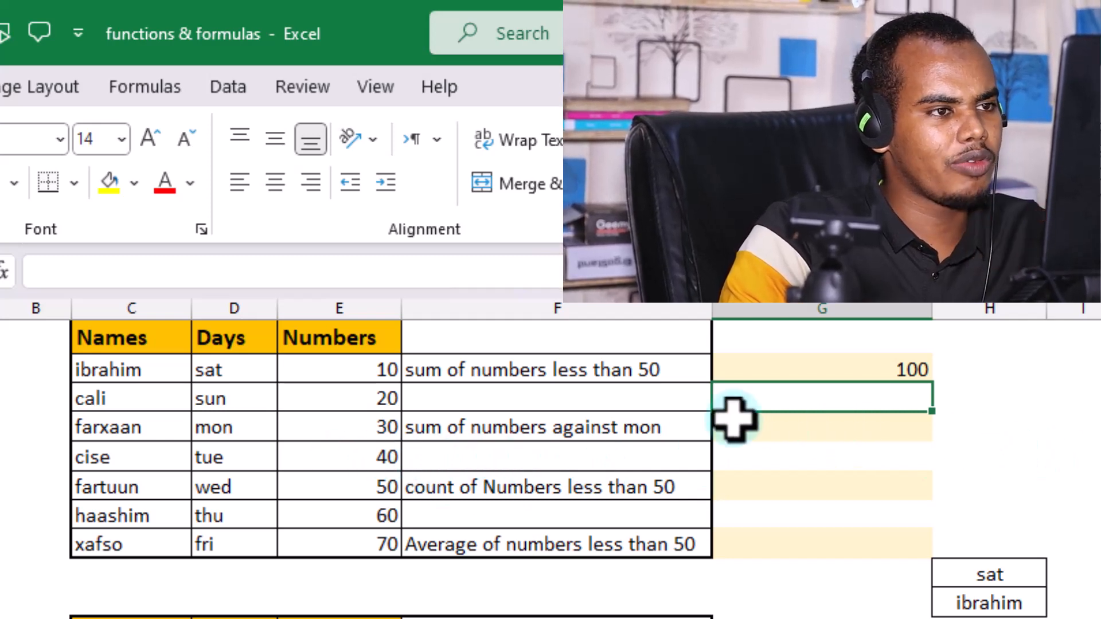
Step: Enter =SUMIF(D3:D9,"mon",E3:E9) in cell G5 to sum the numbers against mon
left_click(849, 430)
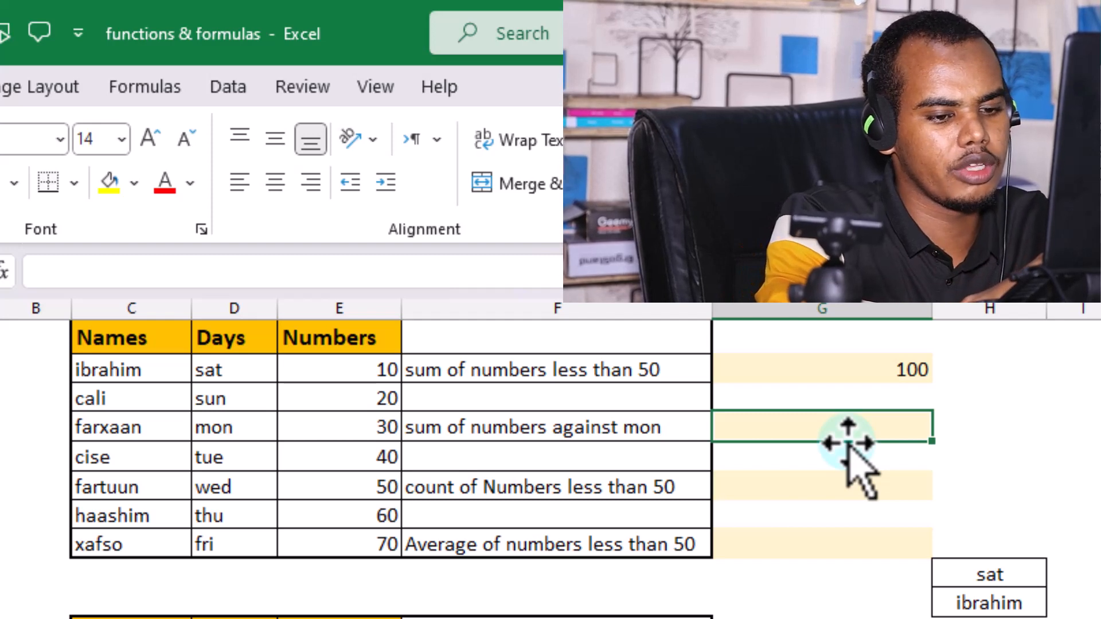
type("=")
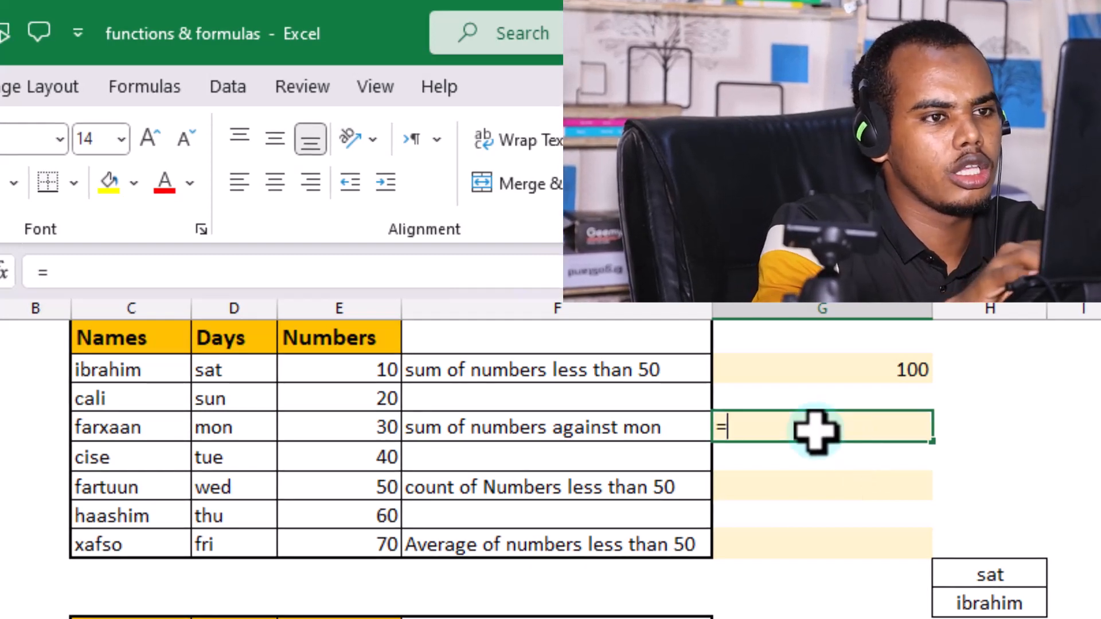
type("sumif")
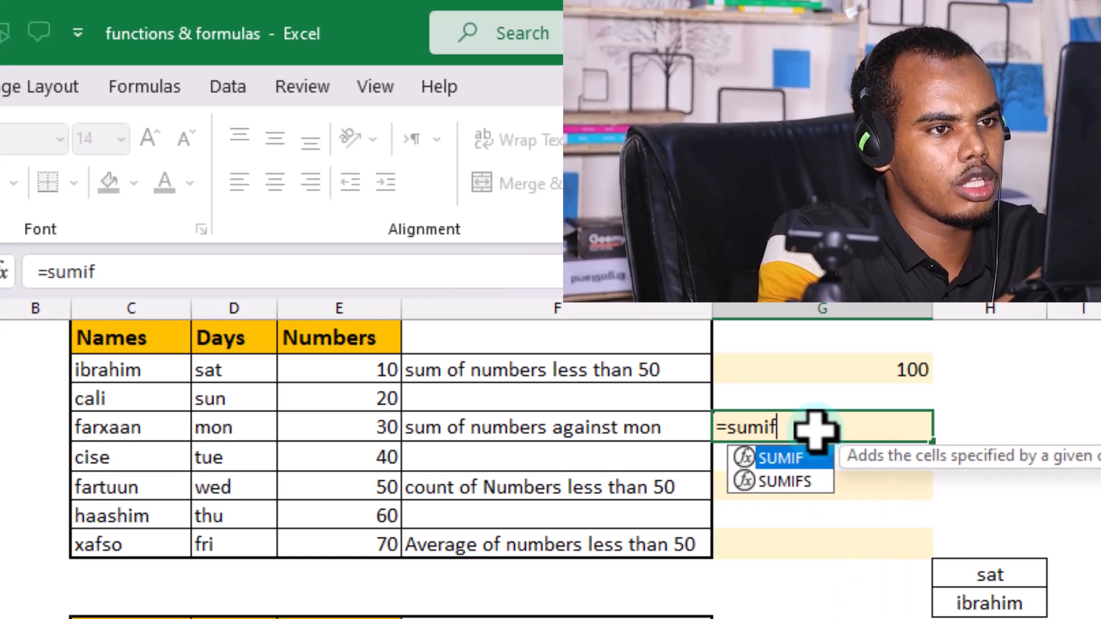
key("Tab")
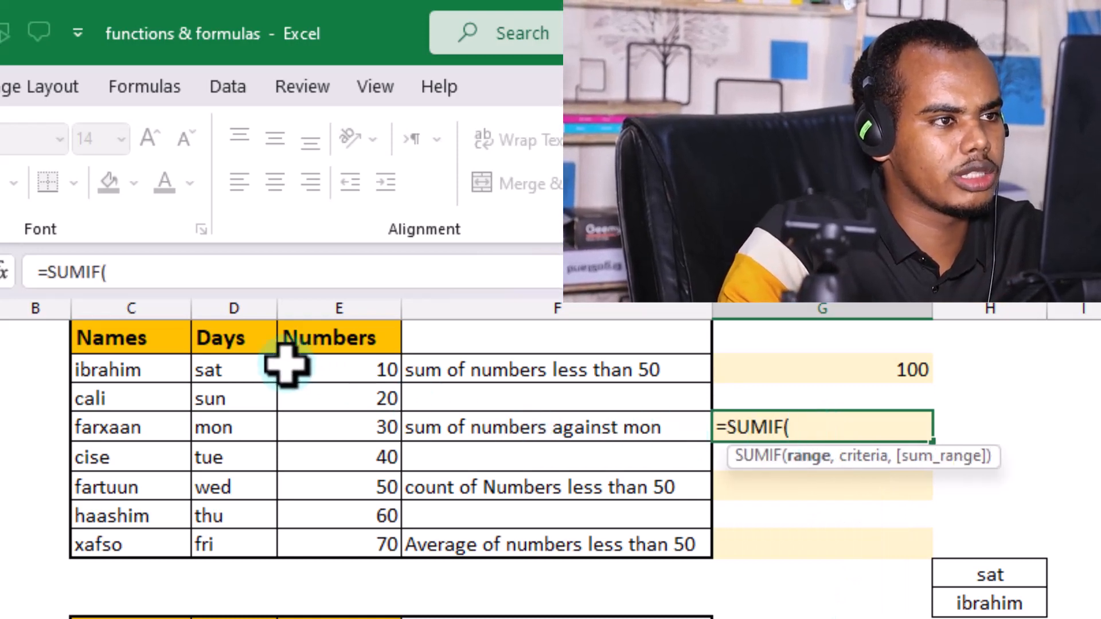
left_click_drag(233, 374, 240, 533)
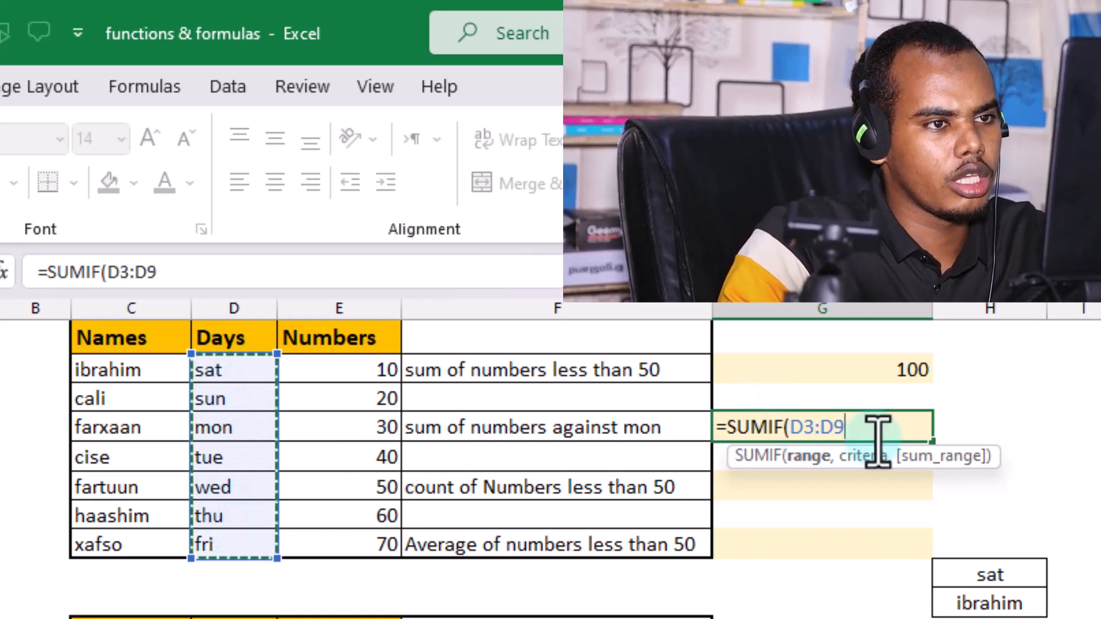
type(",")
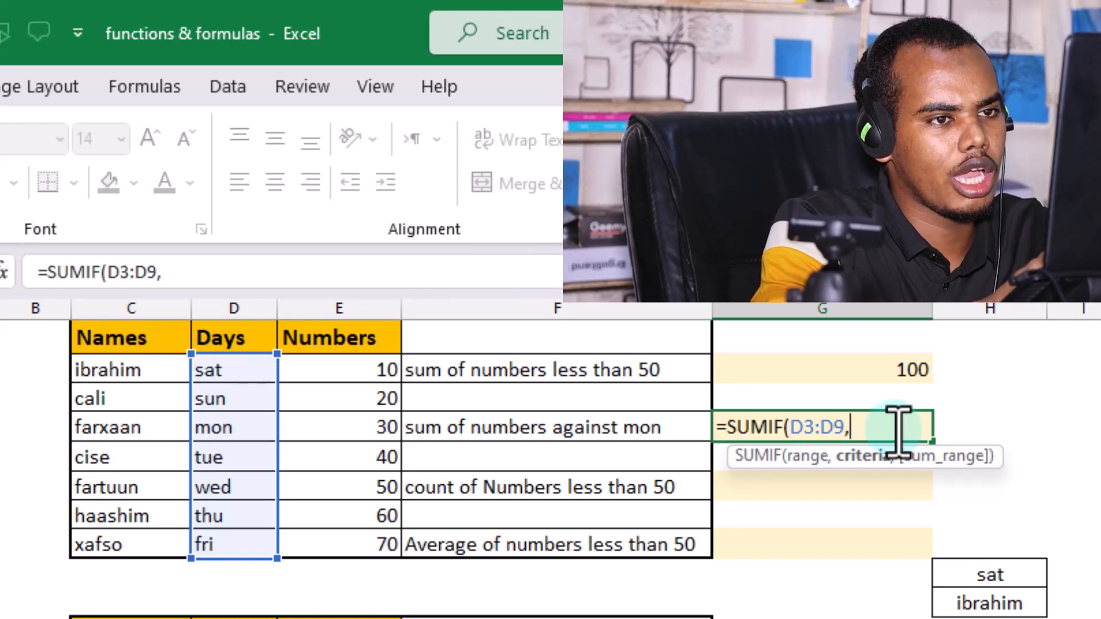
type("\"m")
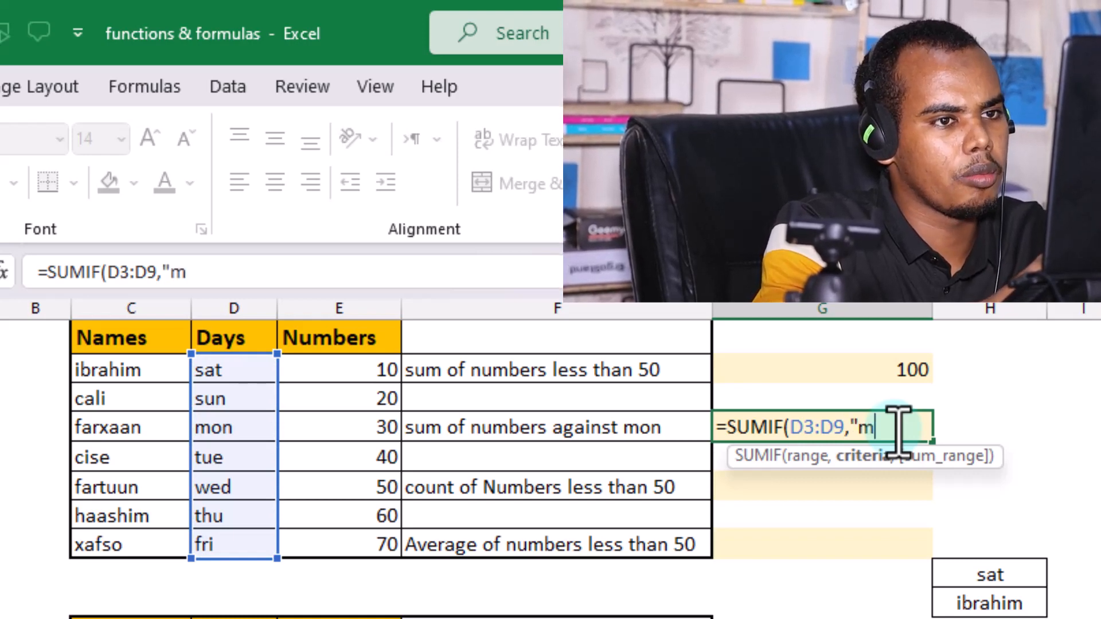
type("on\"")
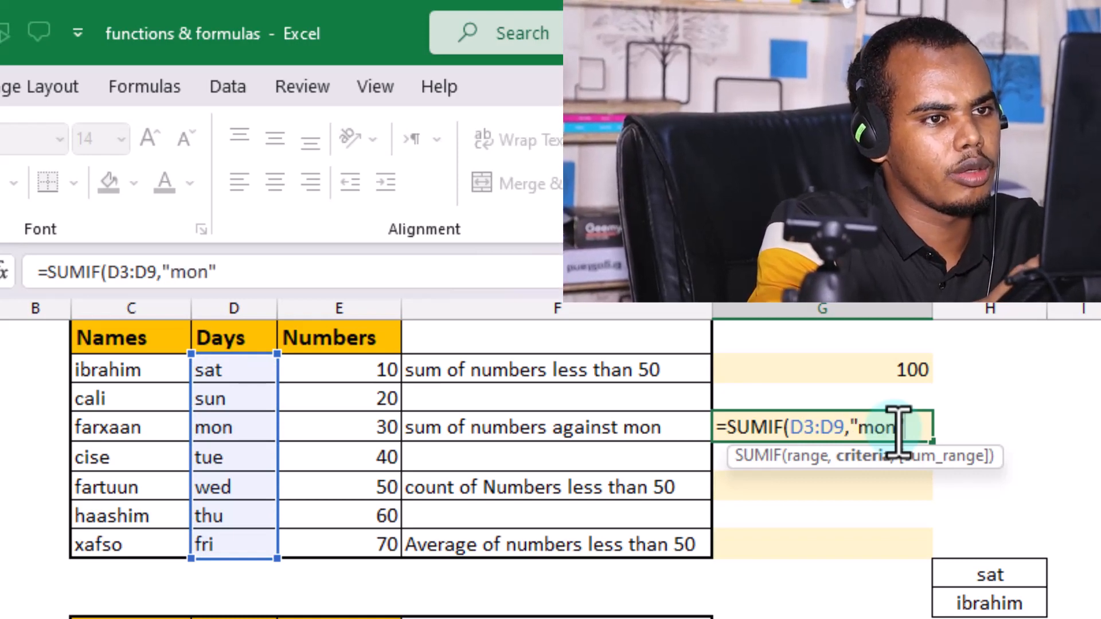
type(",")
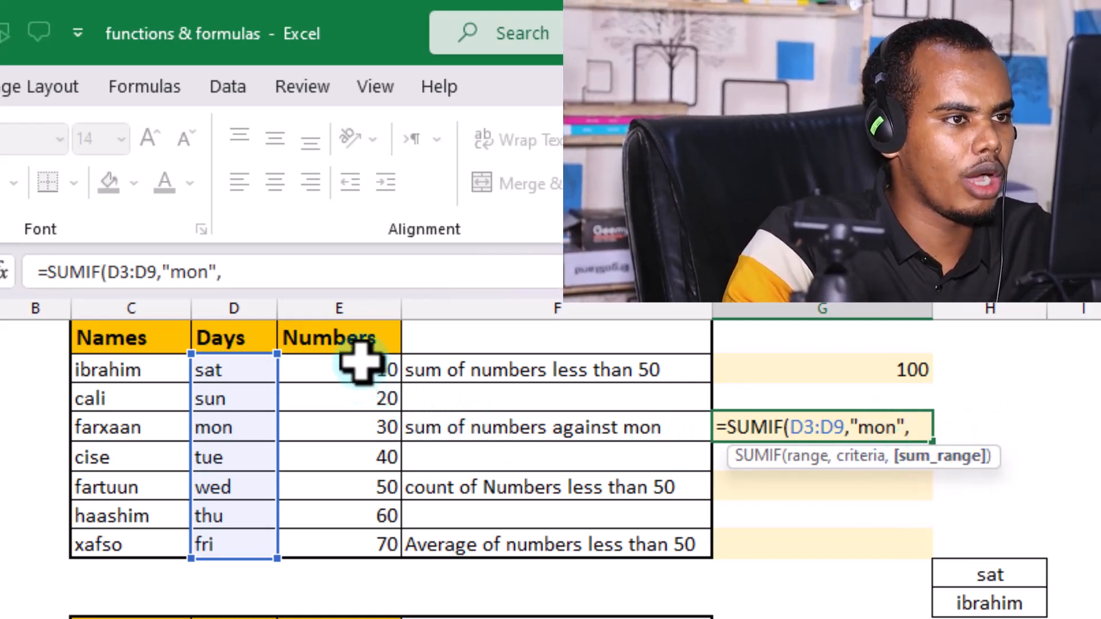
left_click_drag(359, 362, 364, 536)
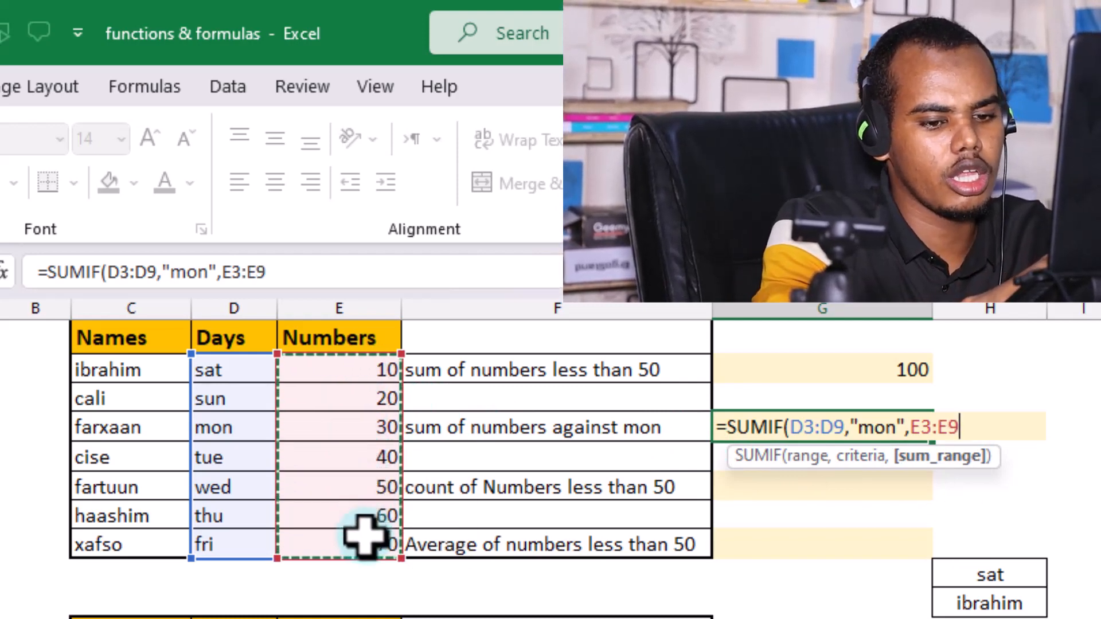
key("Return")
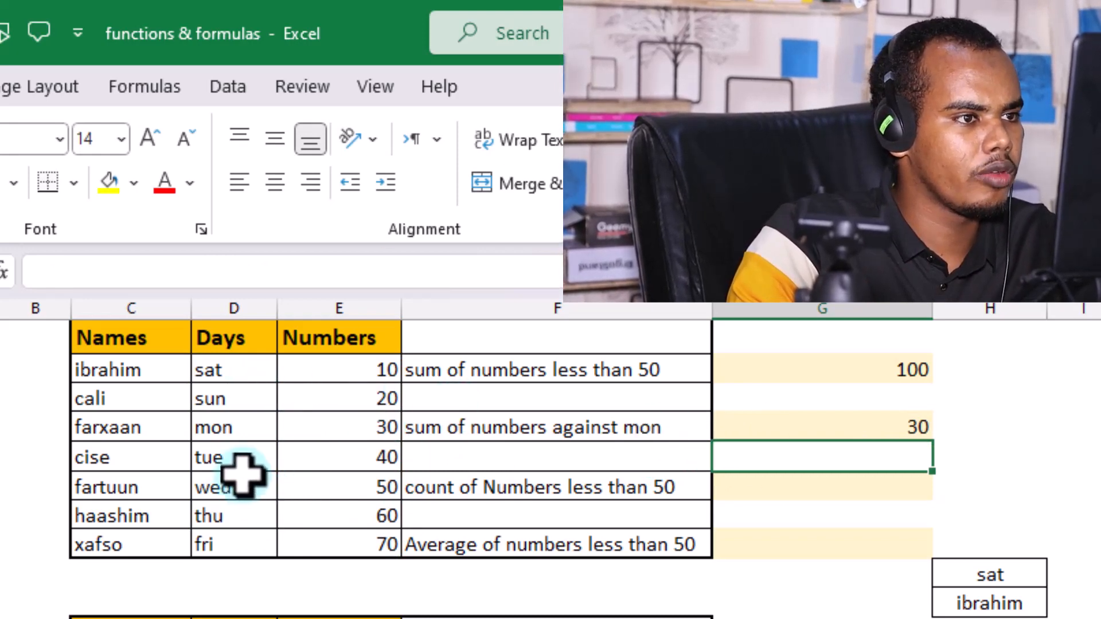
left_click(238, 430)
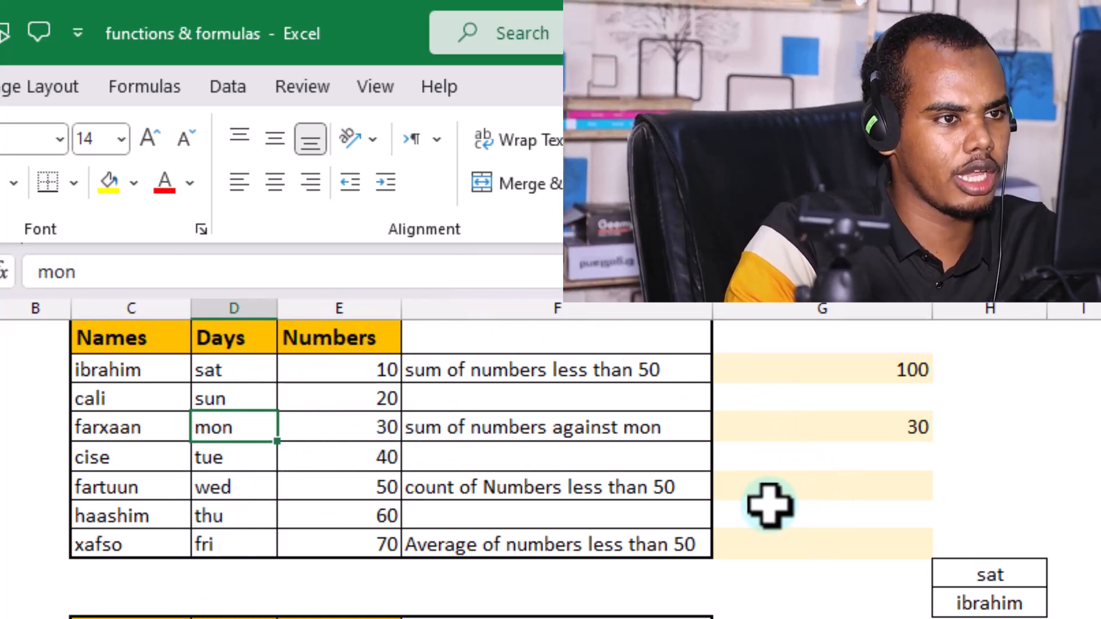
Step: Enter =COUNTIF(E3:E9,"<50") in cell G7 to count the numbers less than 50
left_click(854, 489)
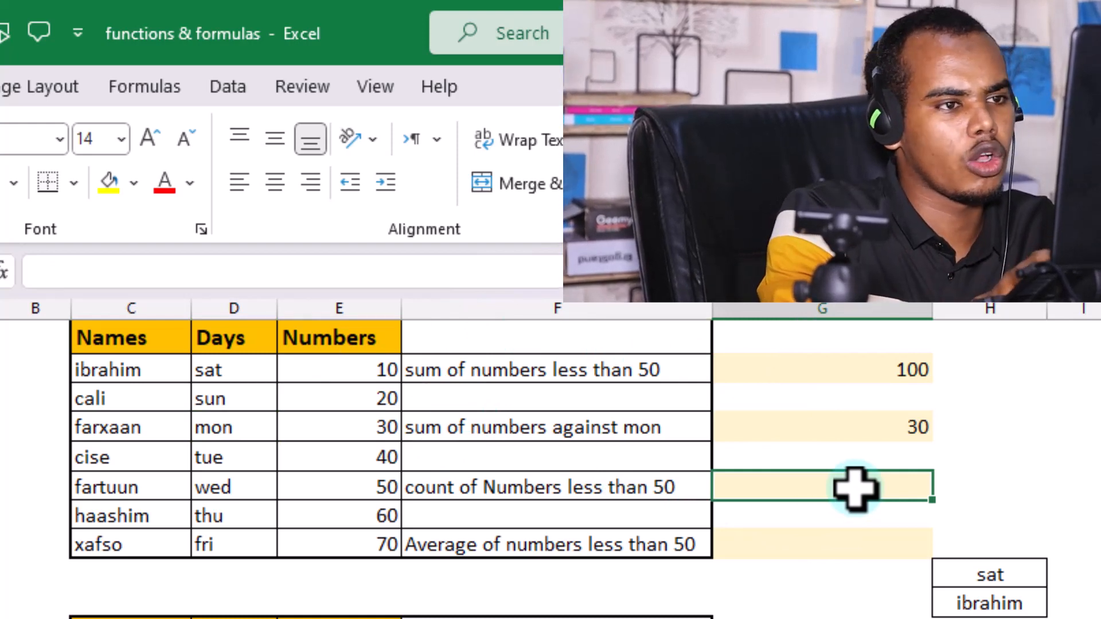
type("=")
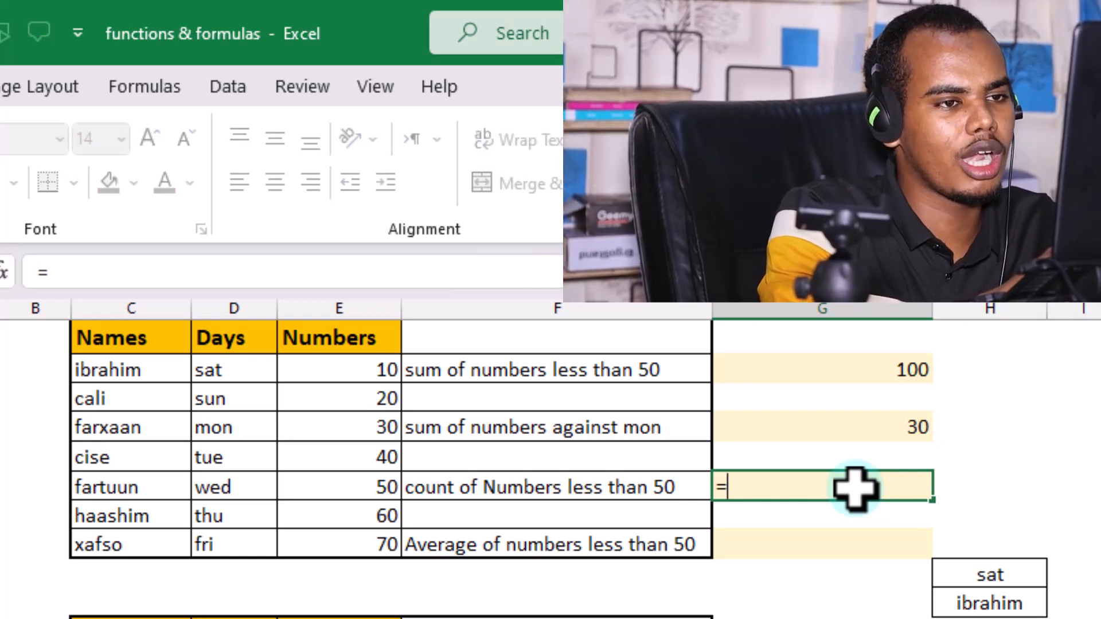
type("countif")
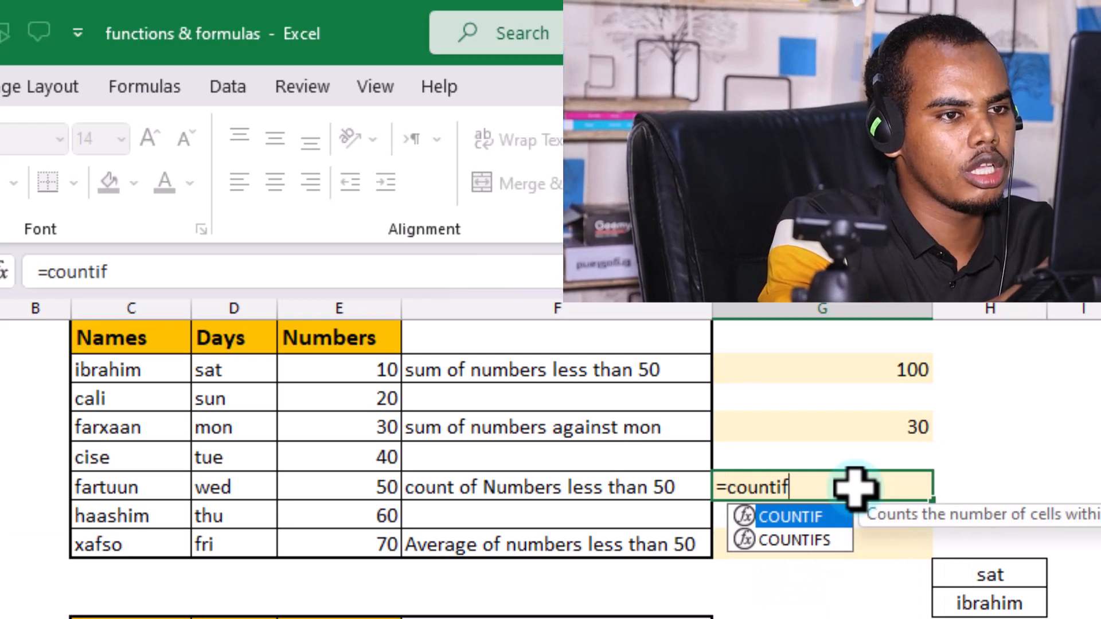
key("Tab")
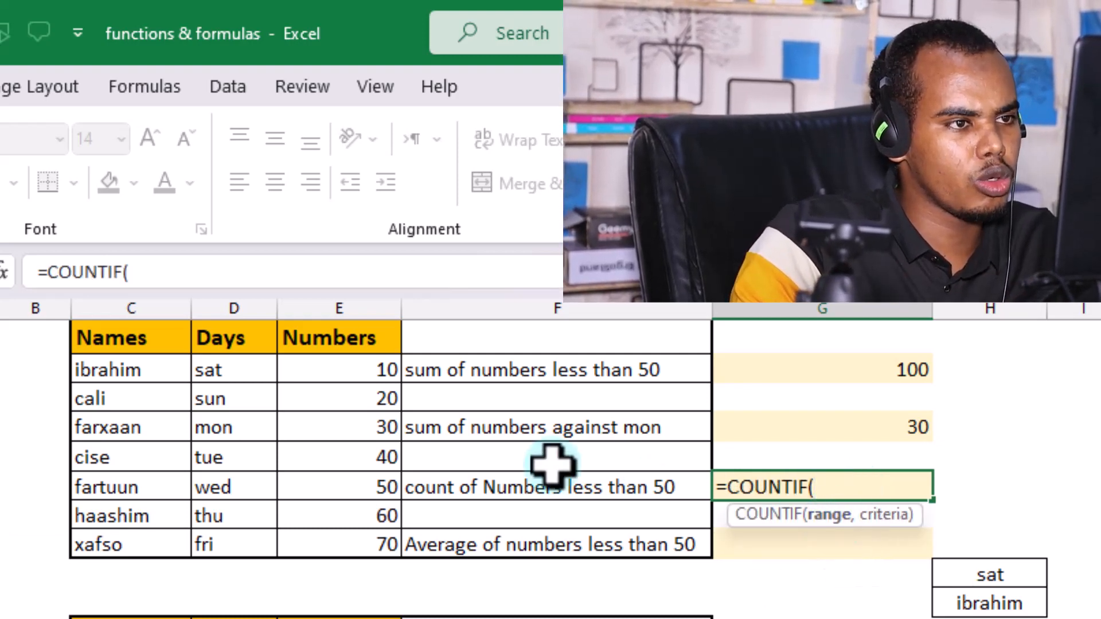
left_click_drag(343, 370, 361, 540)
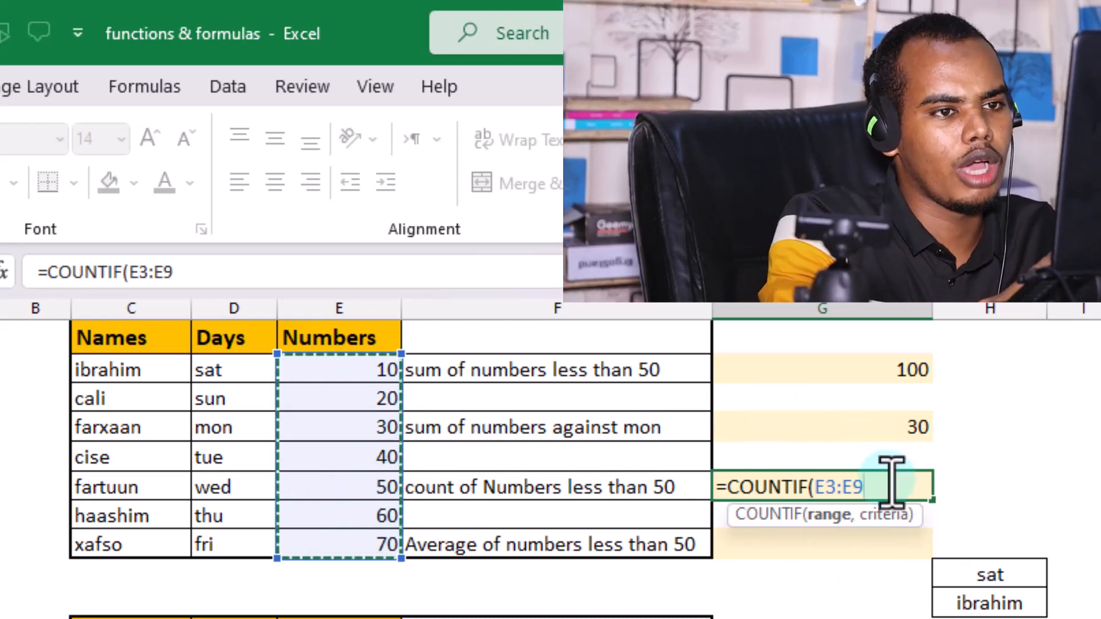
type(",")
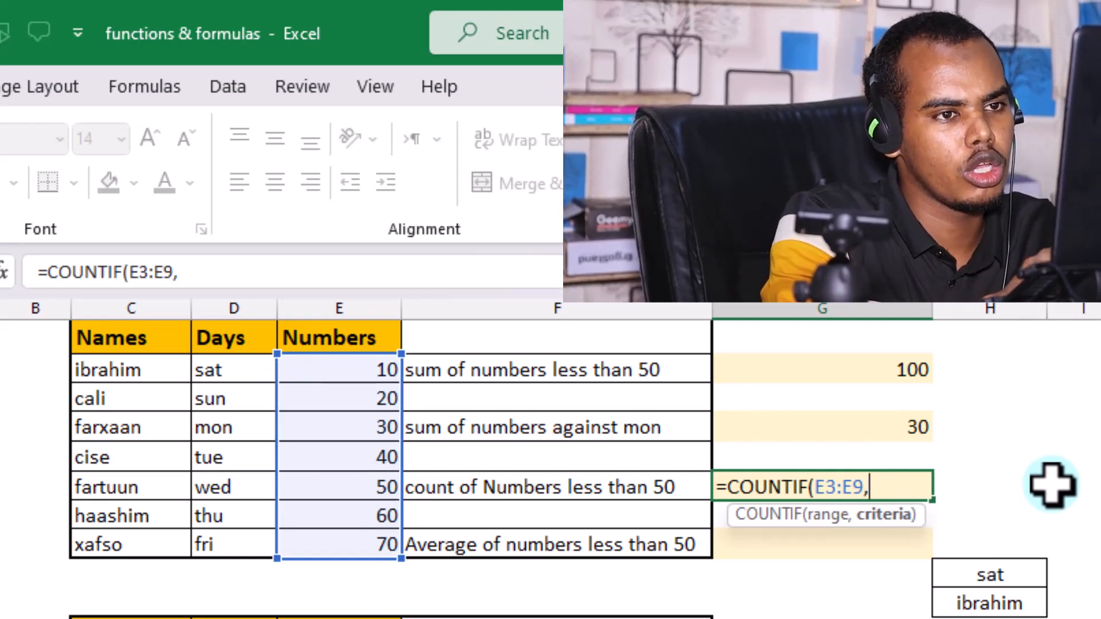
type("\"<")
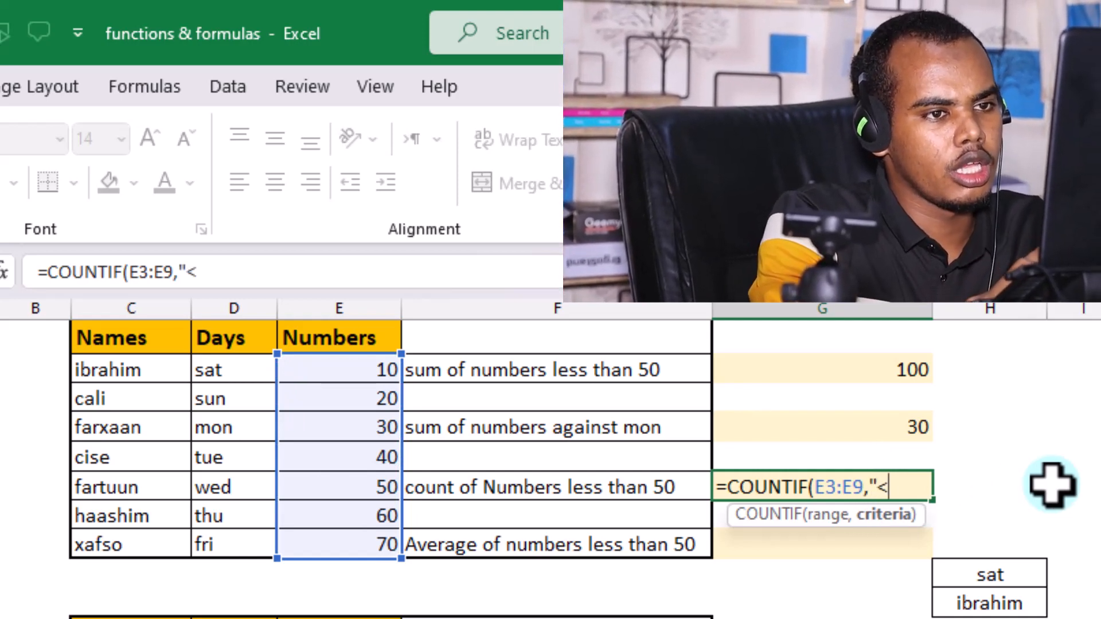
type("50")
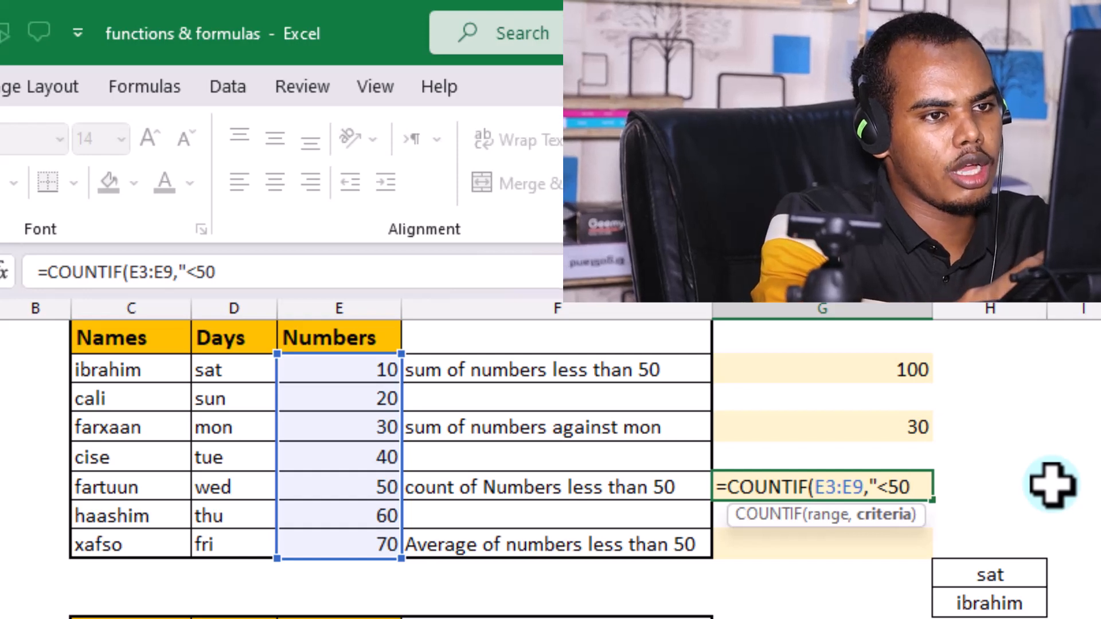
type("\"")
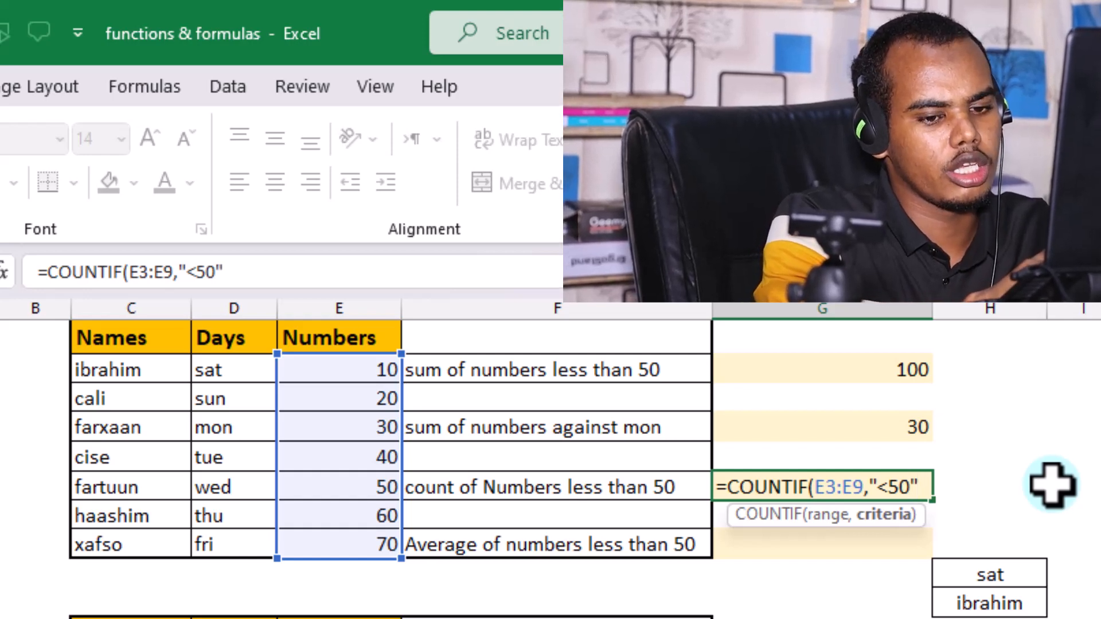
type(")")
key("Return")
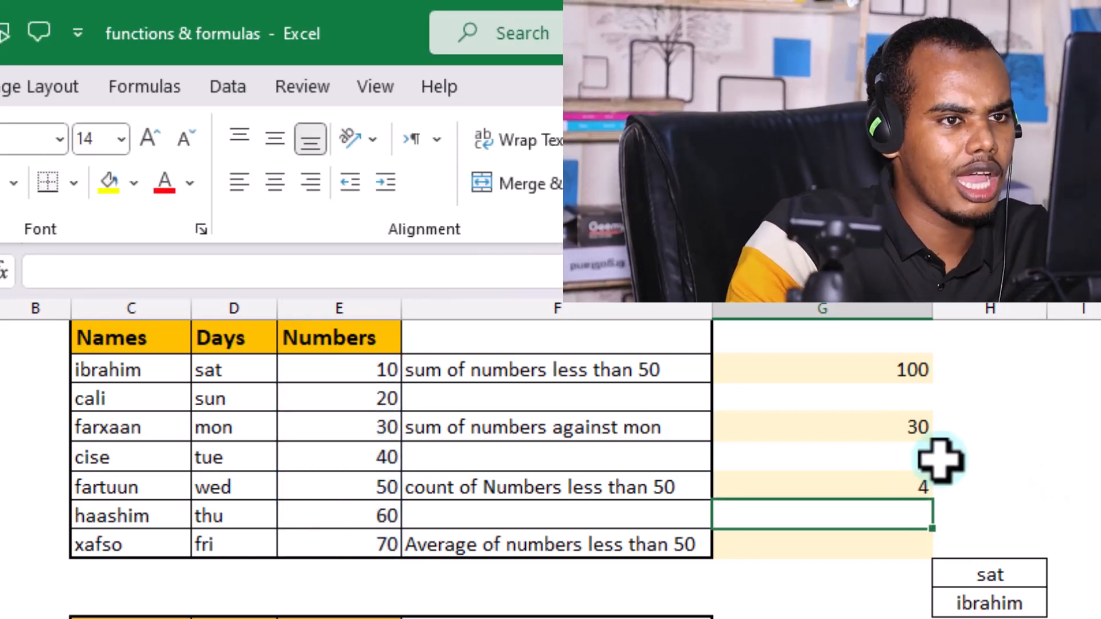
left_click(368, 401)
left_click(369, 427)
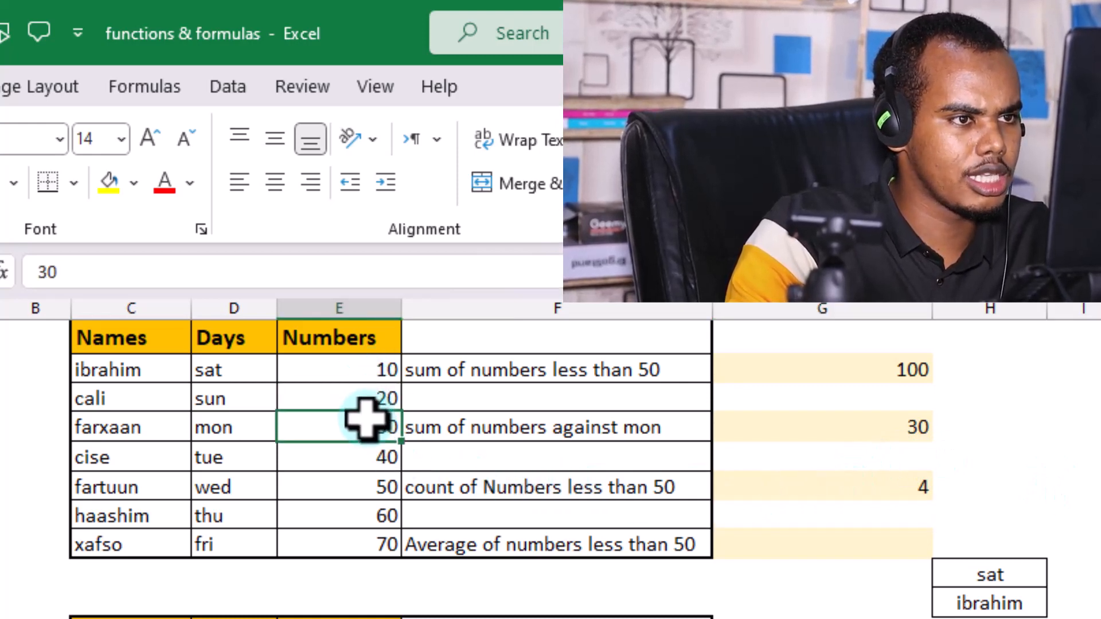
left_click(364, 455)
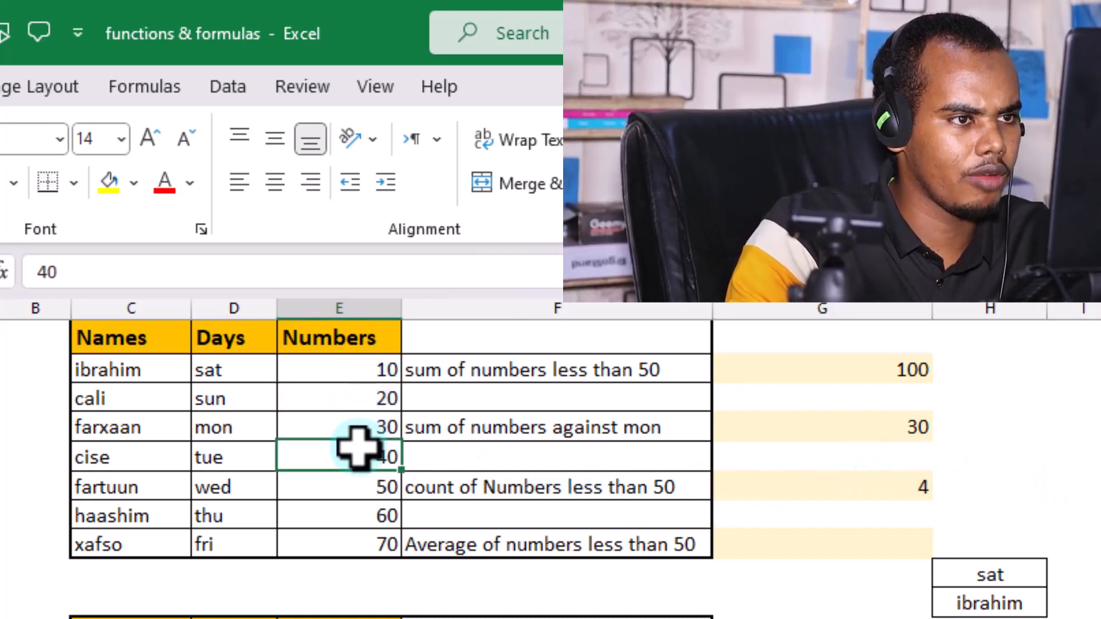
Step: Enter =AVERAGEIF(E3:E9,"<50") in cell G9 to average the numbers less than 50
left_click(867, 555)
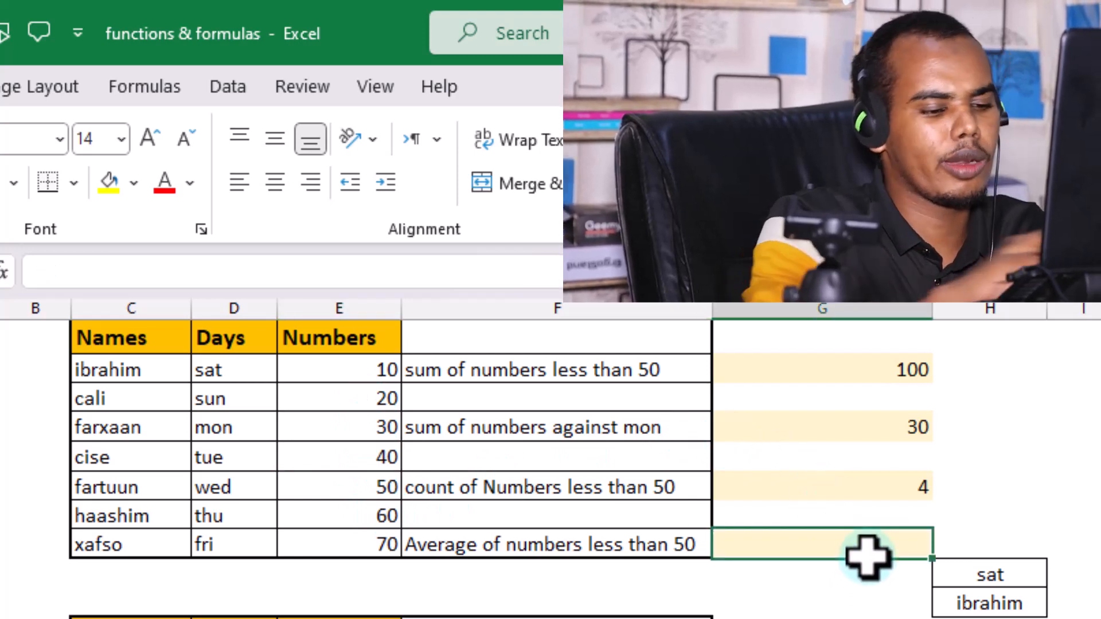
type("=")
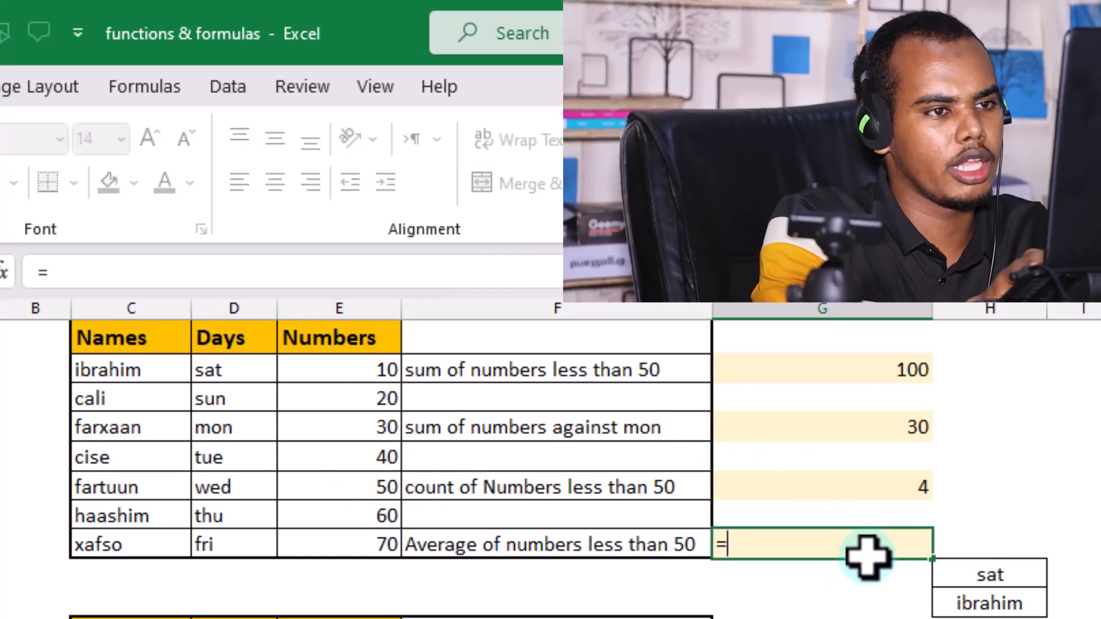
type("aver")
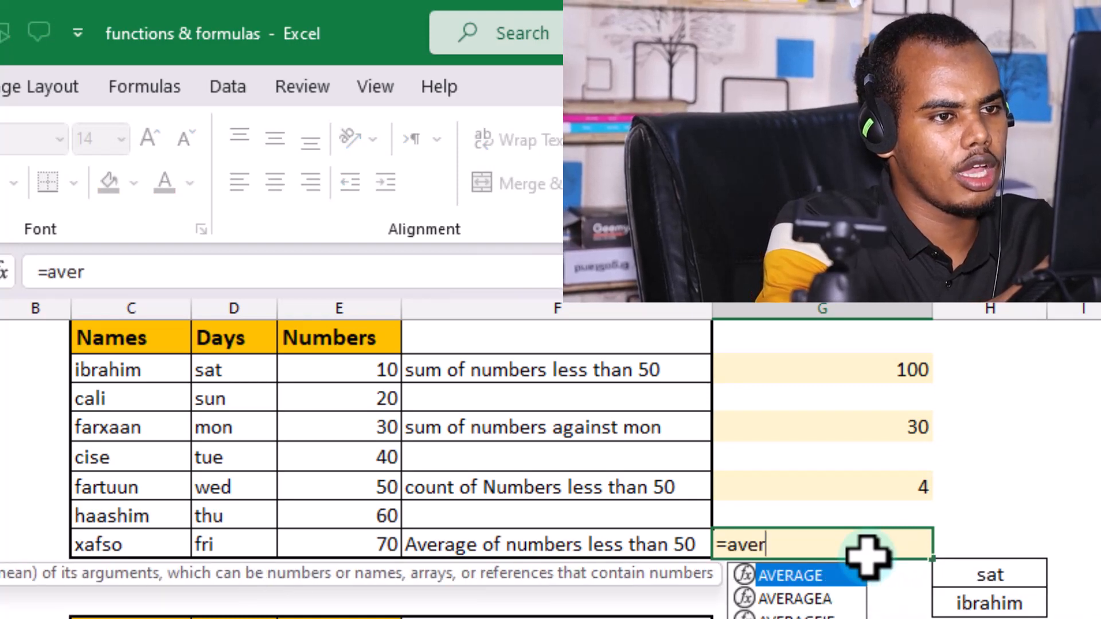
type("ageif")
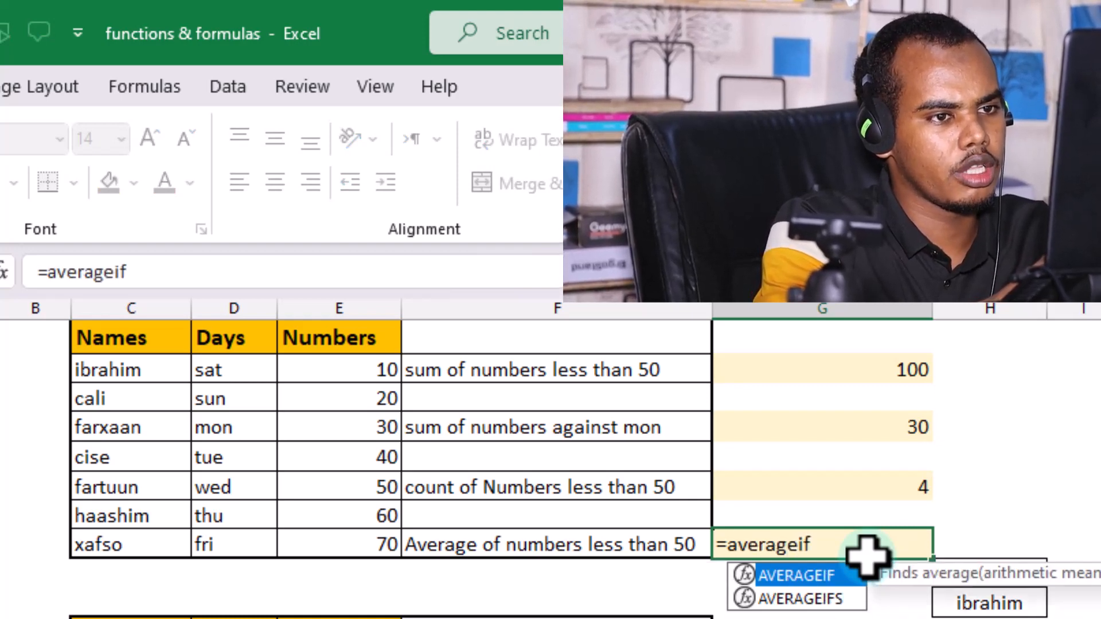
key("Tab")
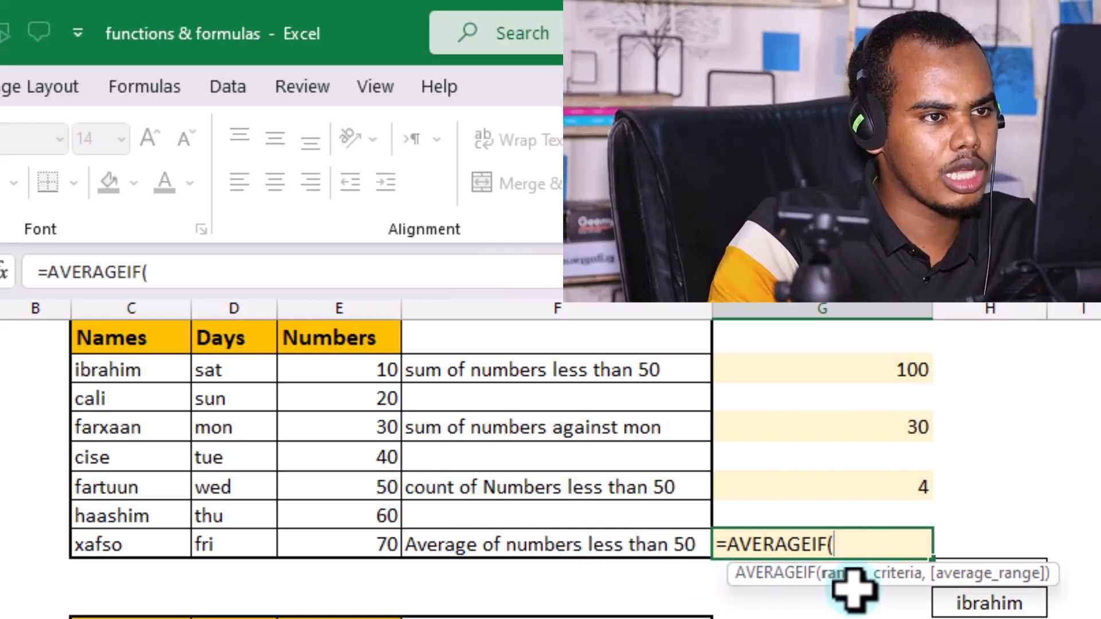
left_click_drag(345, 367, 361, 541)
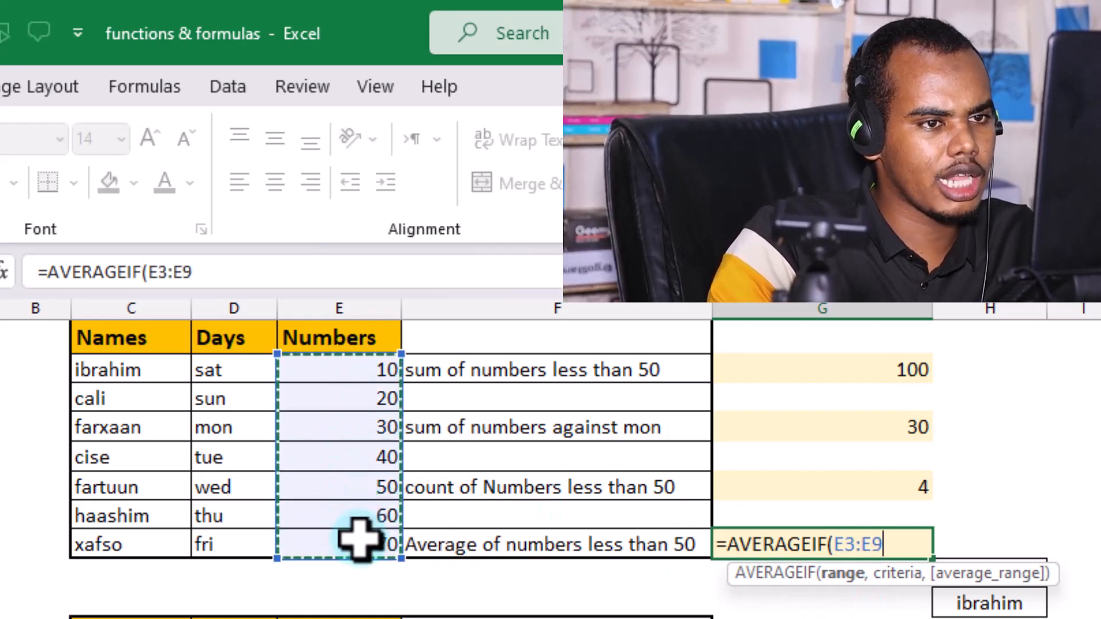
type(",")
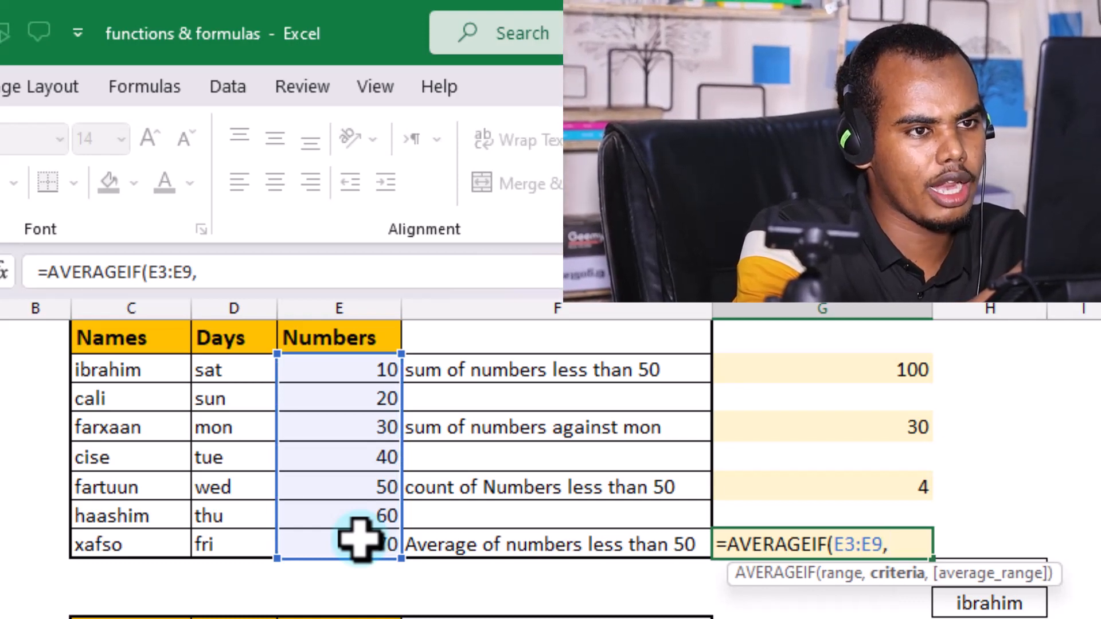
type("\"")
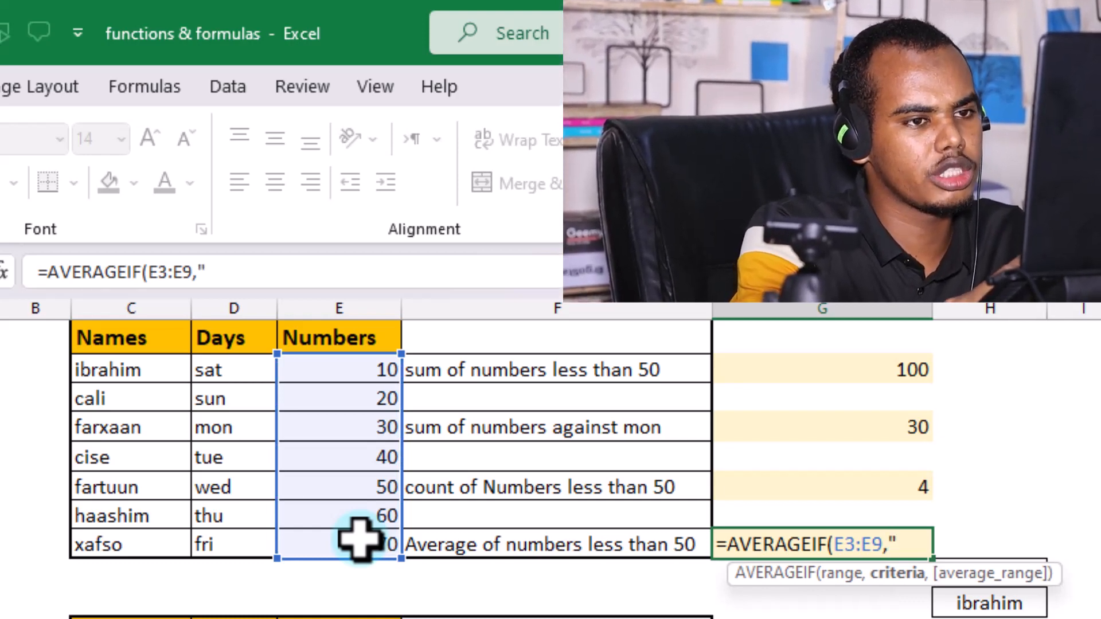
type("<")
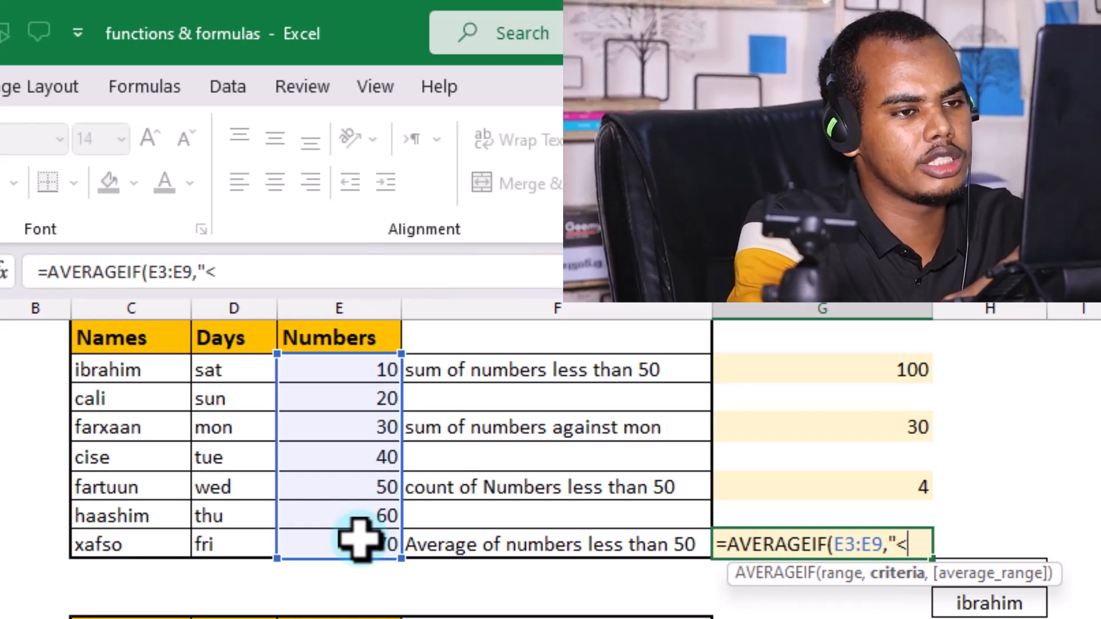
type("50\"")
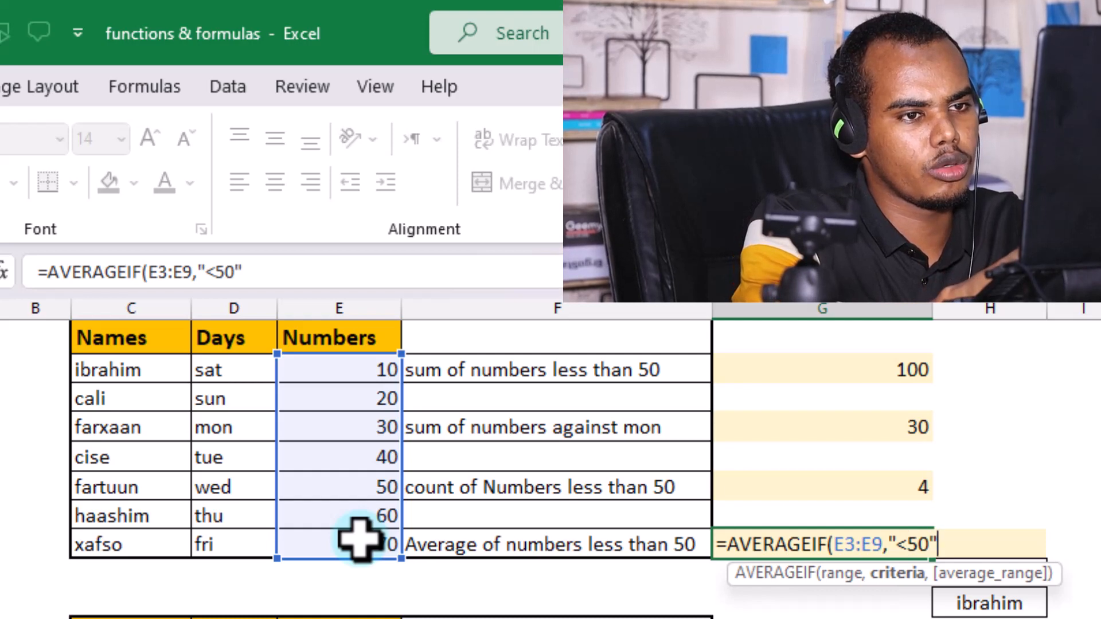
key("Return")
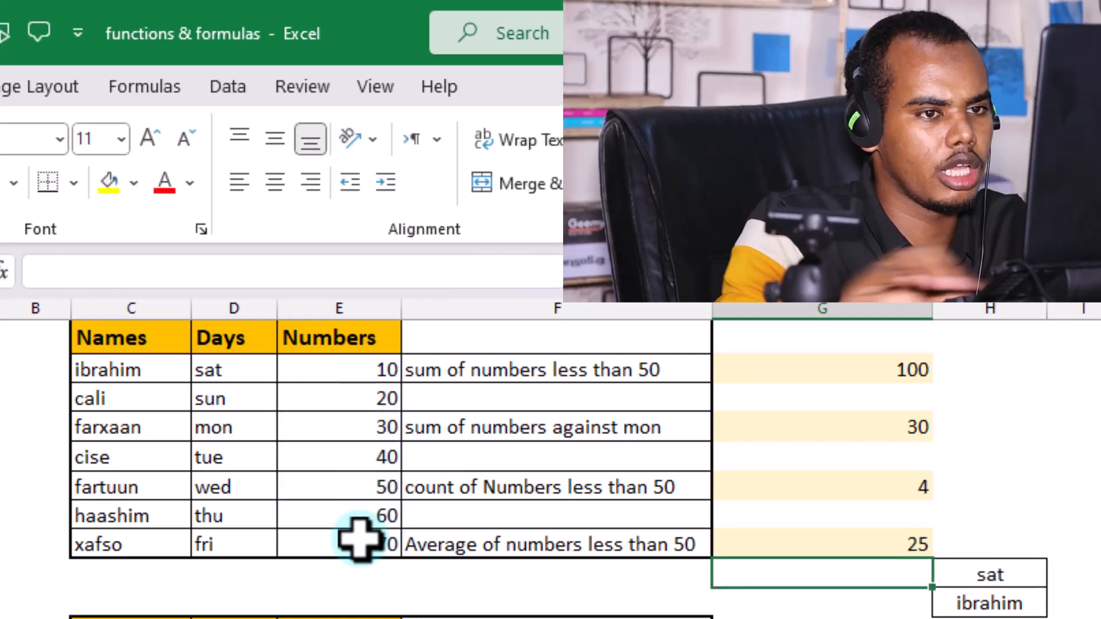
Step: Review the formulas in result cells G3, G7 and G9 and the Sumifs and Averageifs entries in the function list
left_click(753, 536)
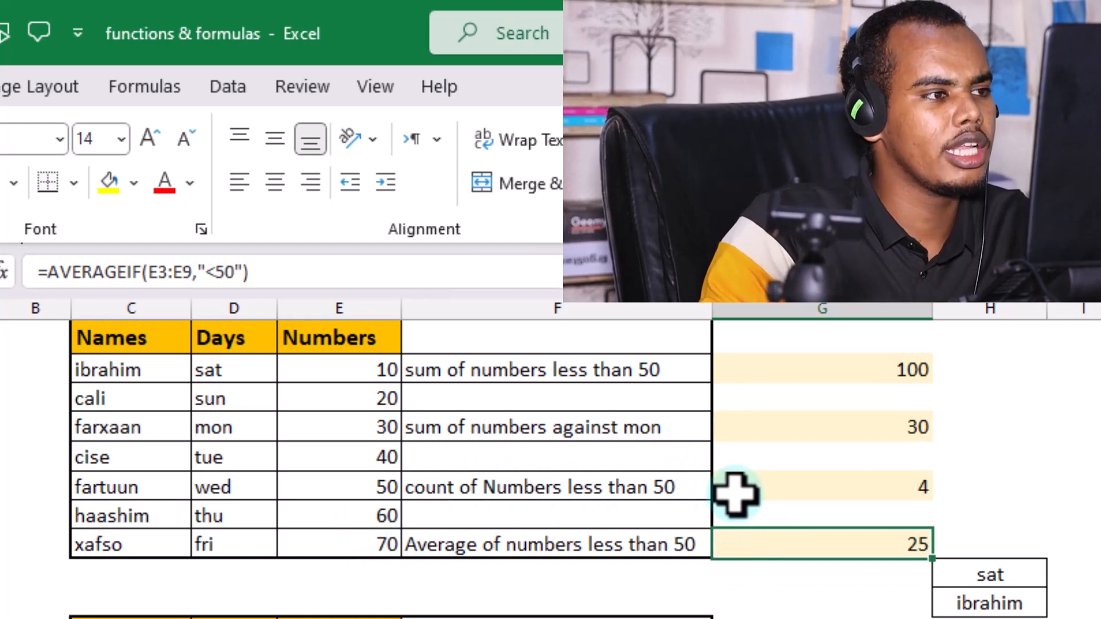
left_click(790, 366)
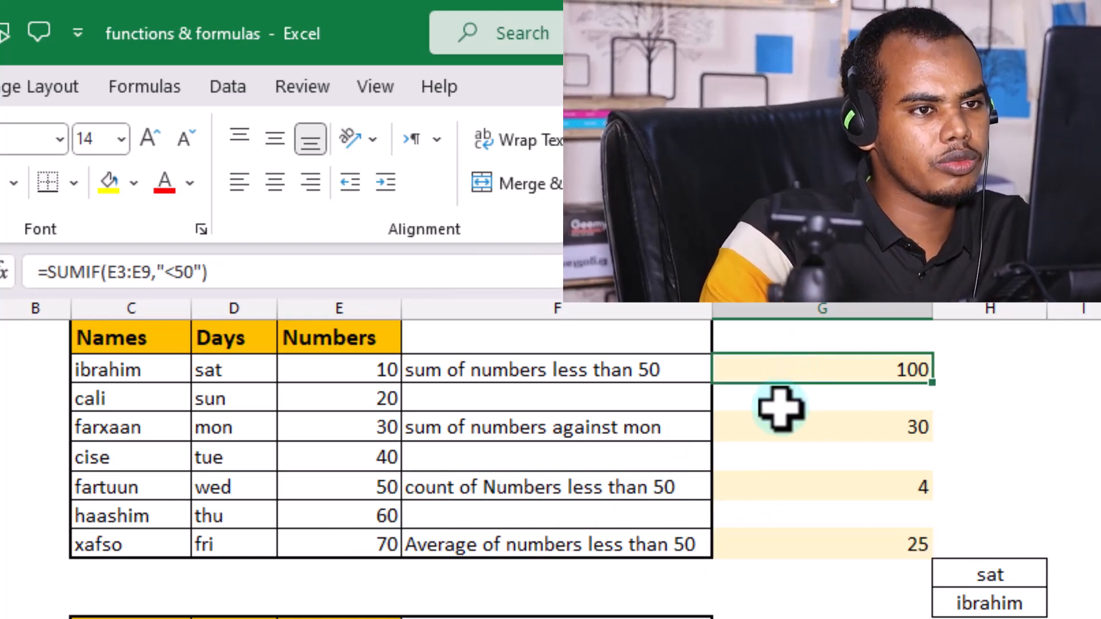
left_click(782, 493)
left_click(776, 546)
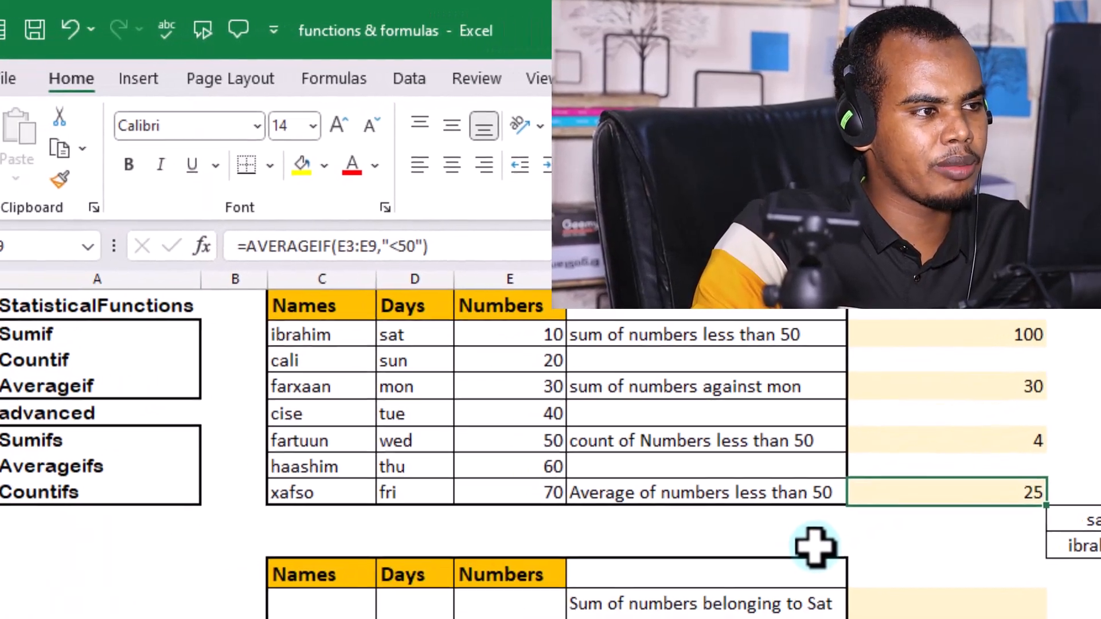
left_click(98, 434)
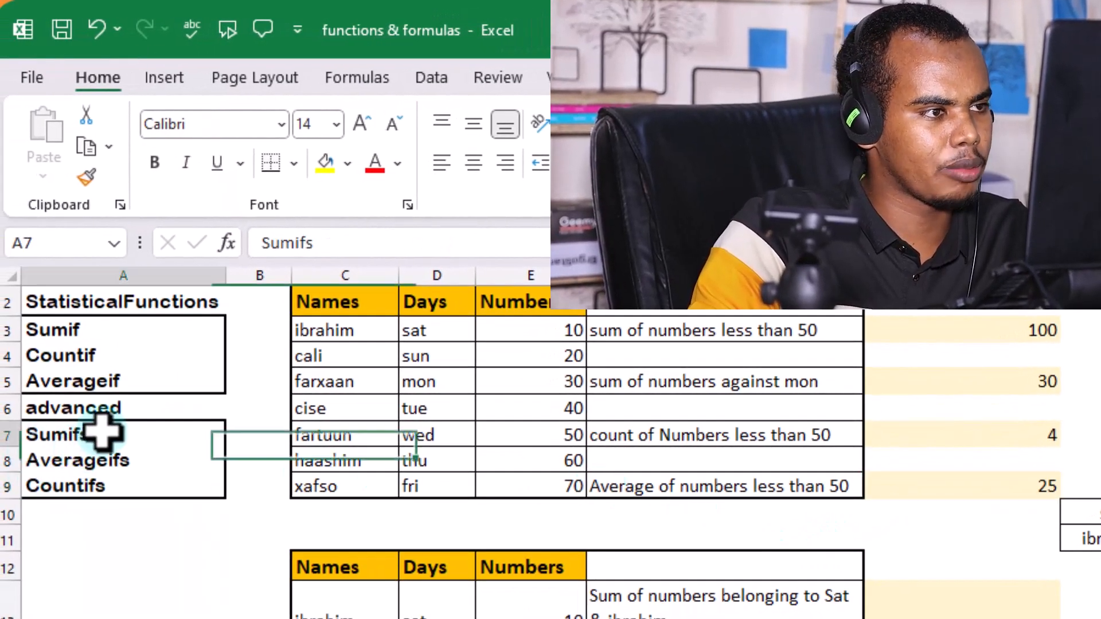
left_click(160, 467)
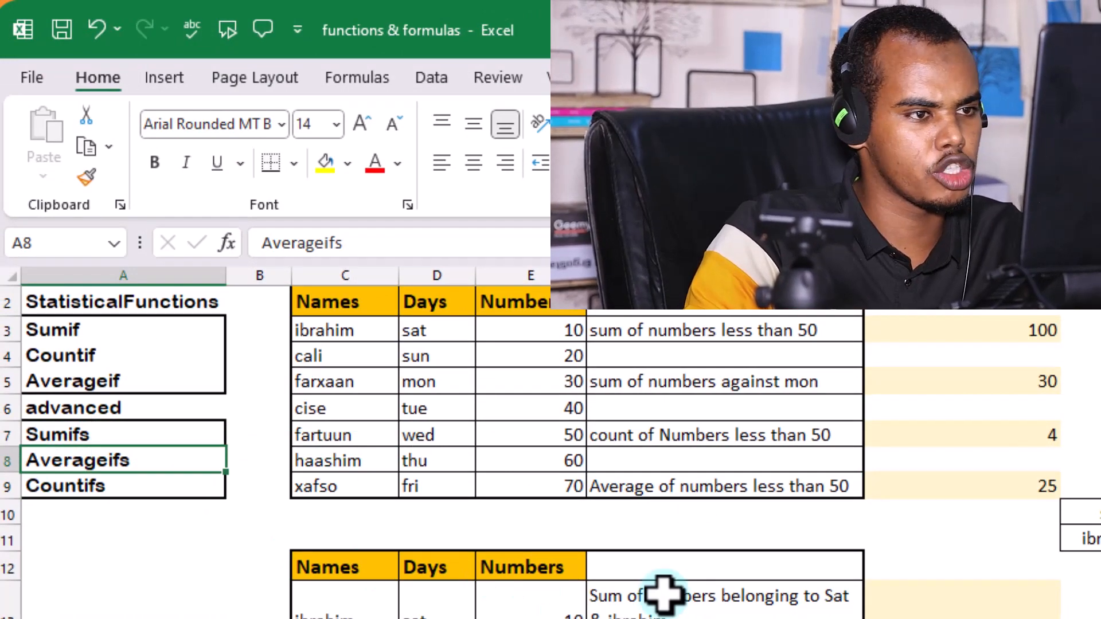
Step: Start a SUMIFS formula in cell G13 with E13:E19 of the second table as the sum range
scroll(854, 602, "down", 2)
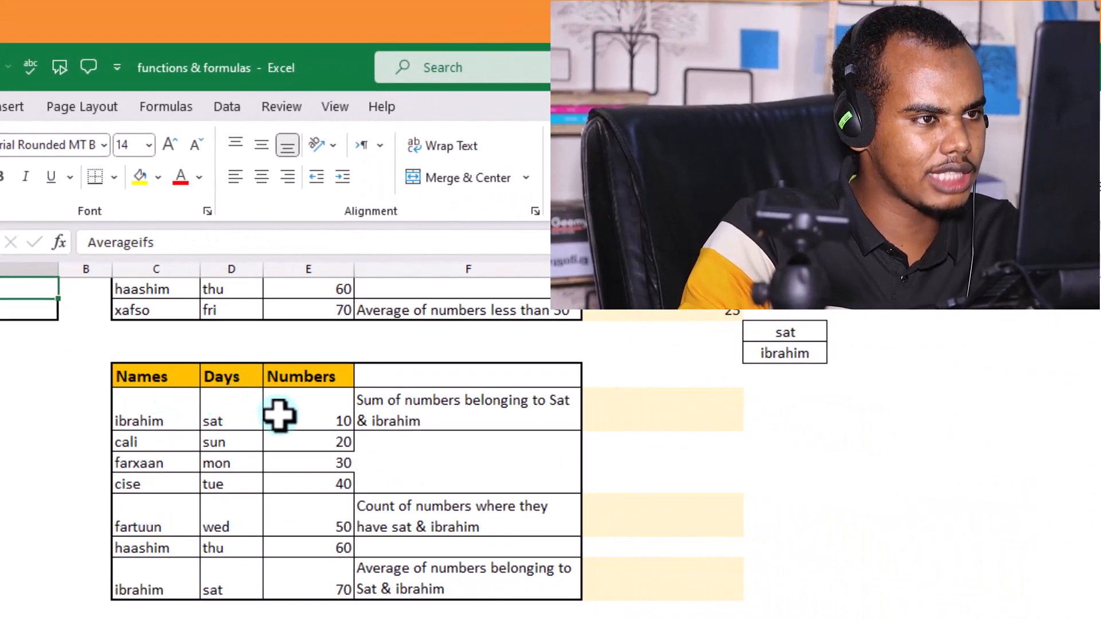
left_click(596, 410)
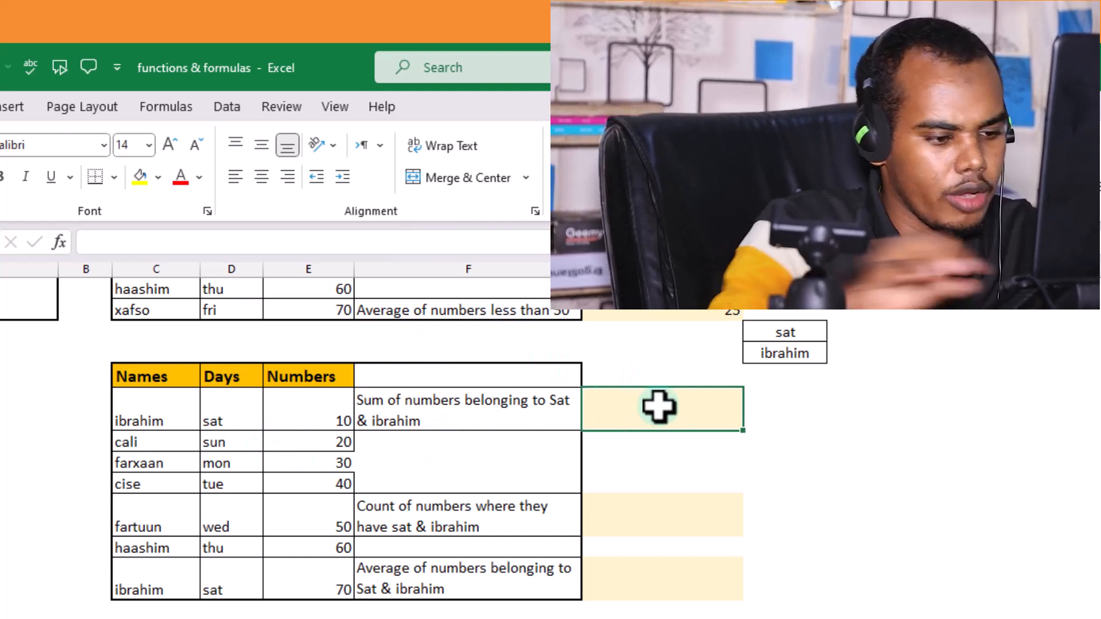
type("=")
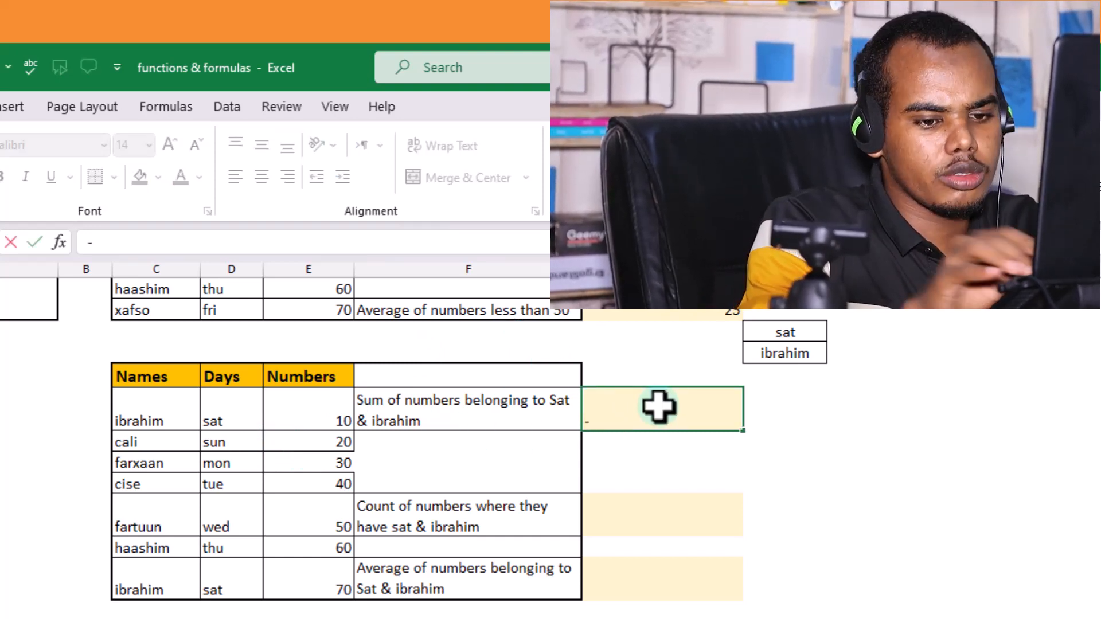
key("BackSpace")
type("=ifs")
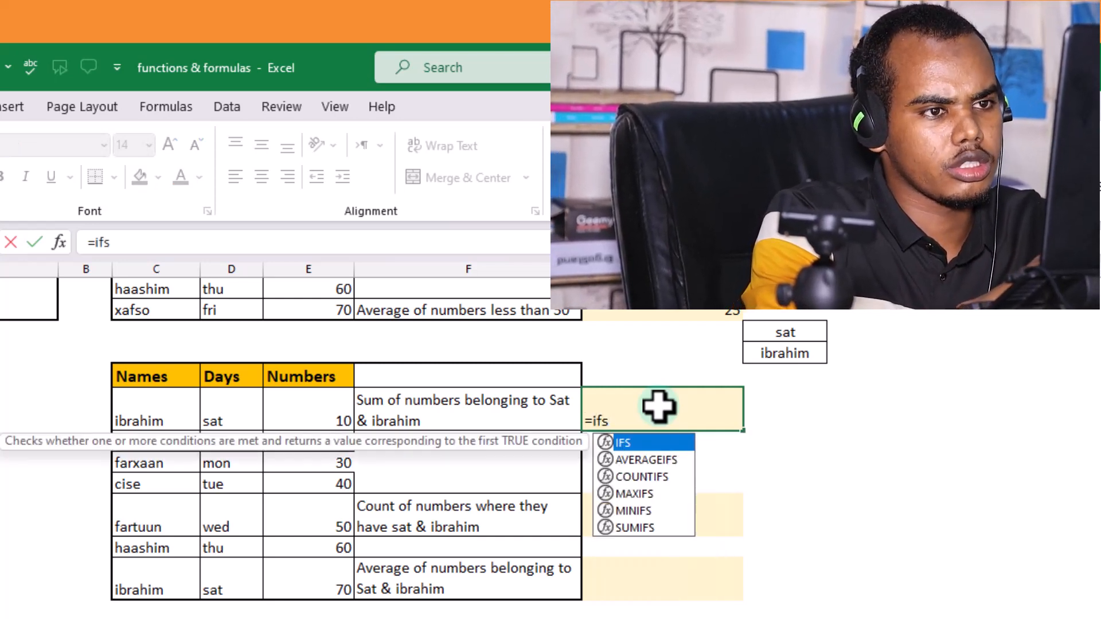
key("BackSpace")
key("BackSpace")
key("BackSpace")
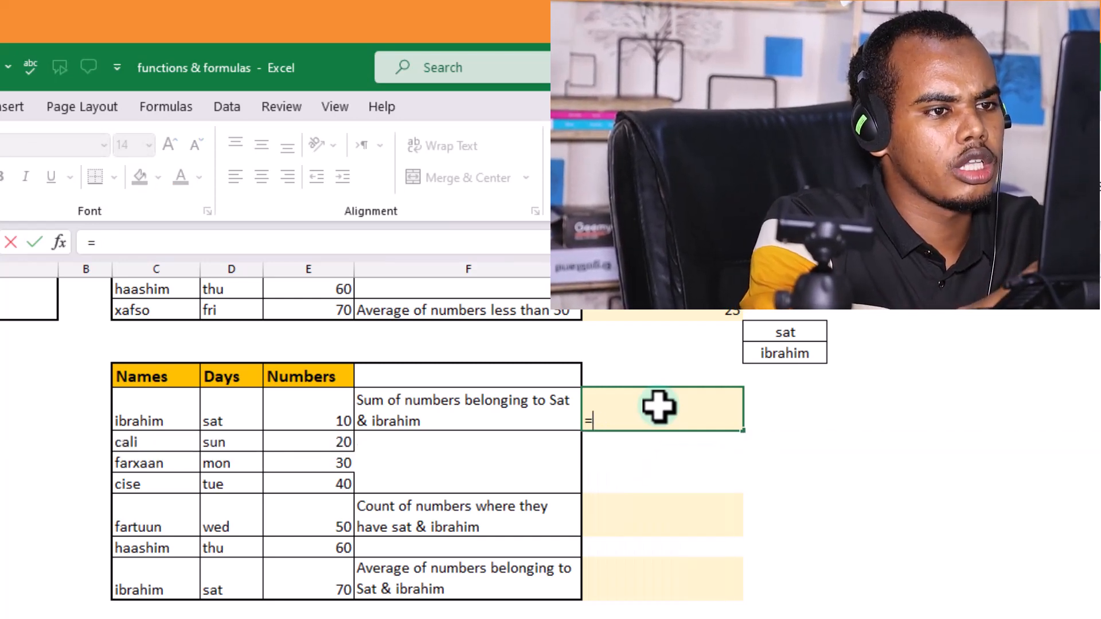
type("sum")
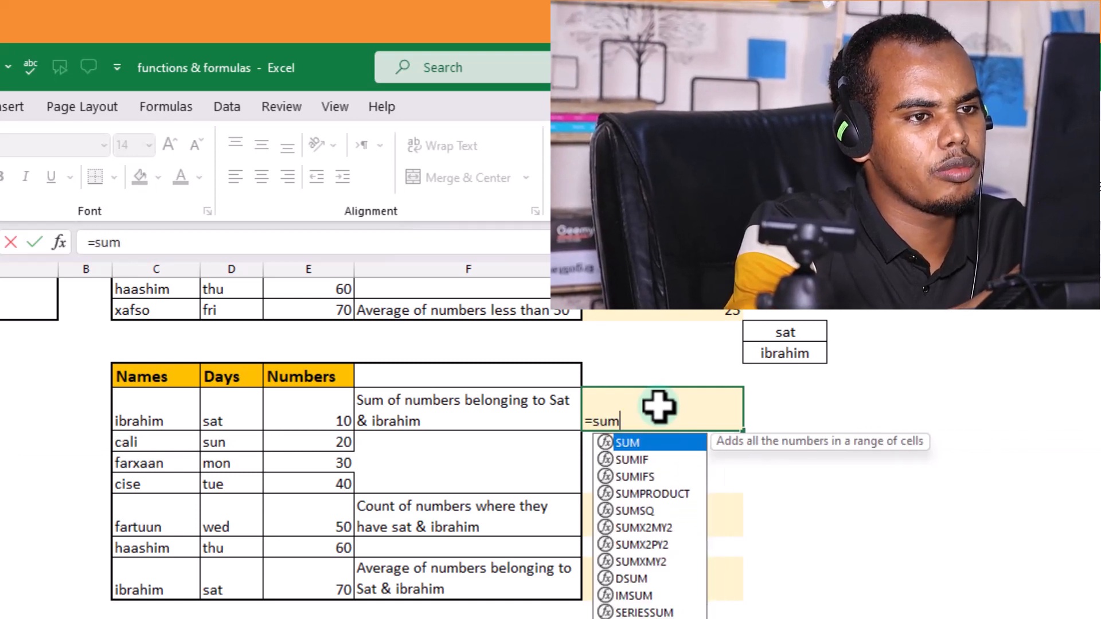
type("ifs")
key("Tab")
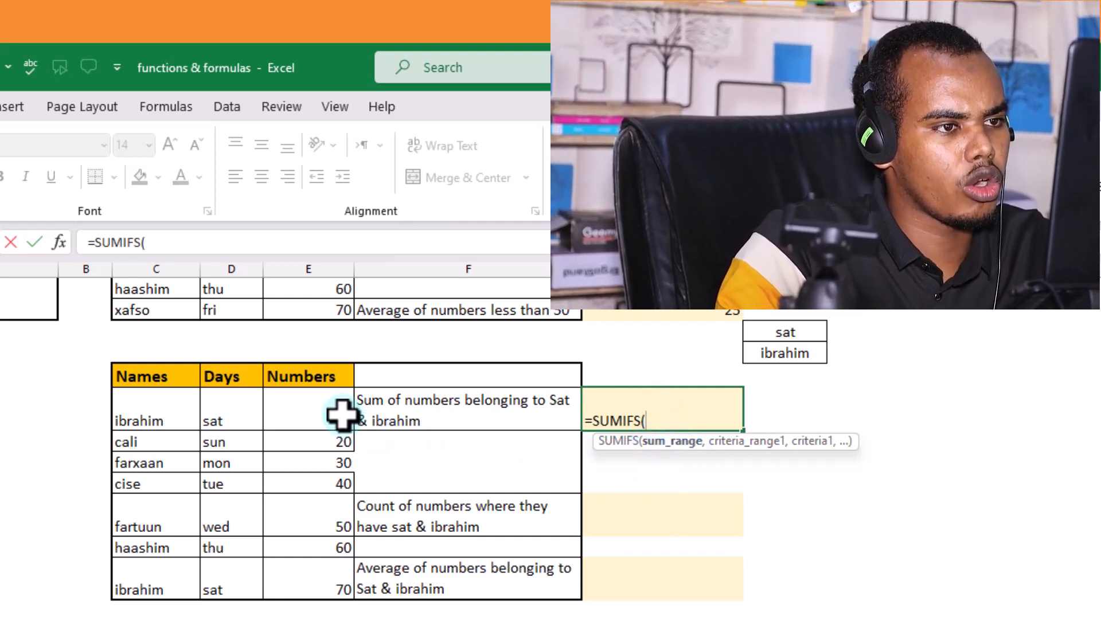
left_click_drag(338, 411, 327, 580)
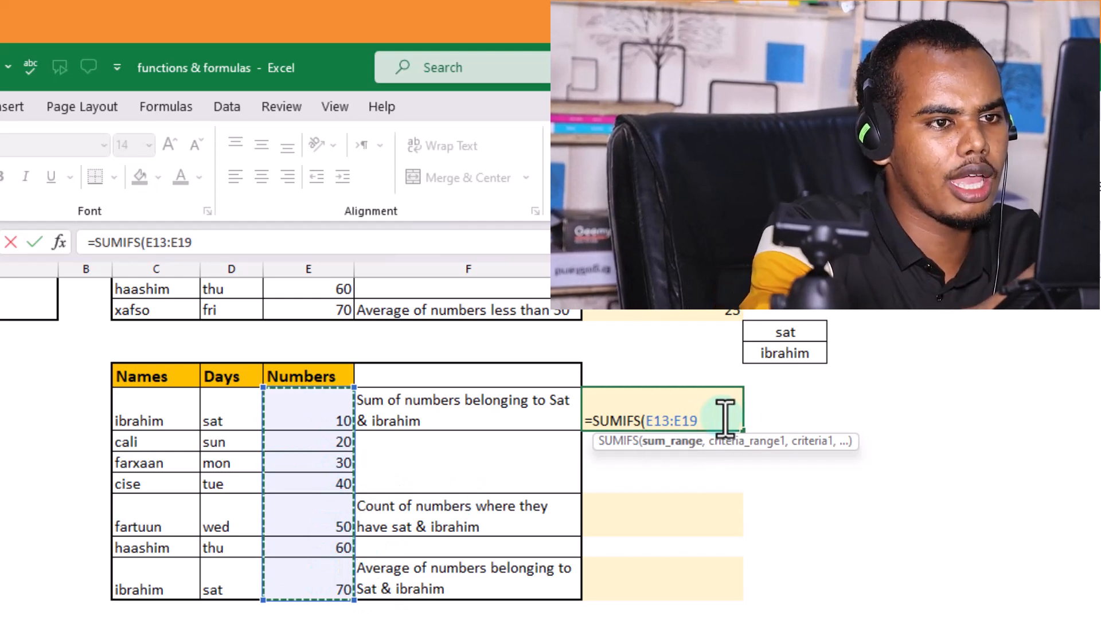
type(",")
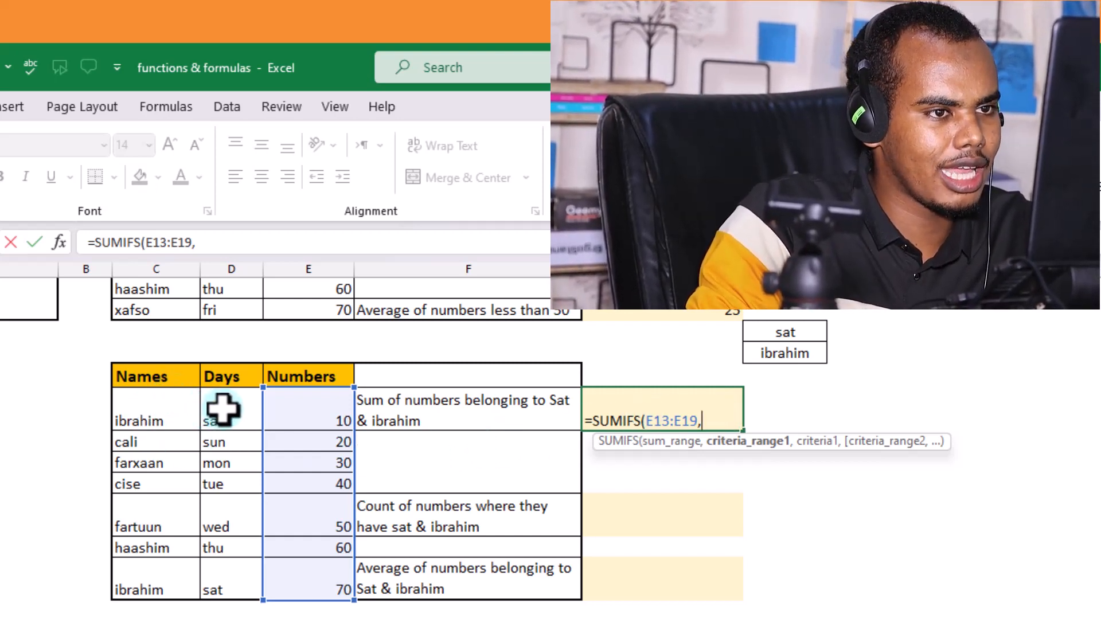
Step: Complete the SUMIFS formula with the day criteria D13:D19,H10 and the name criteria C13:C19,H11
left_click_drag(223, 409, 232, 569)
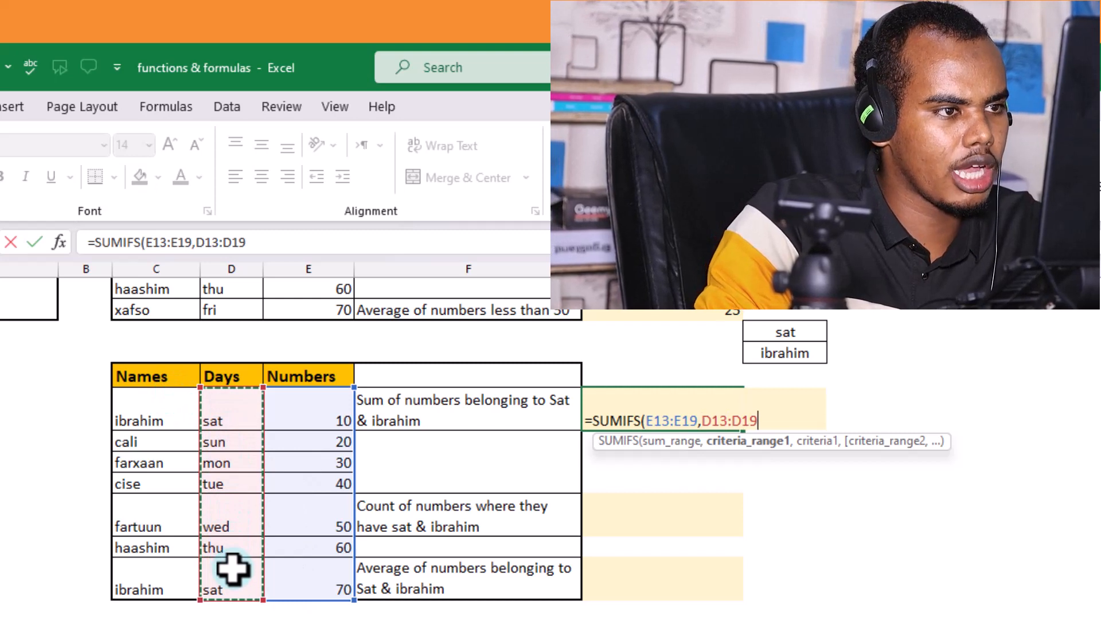
type(",")
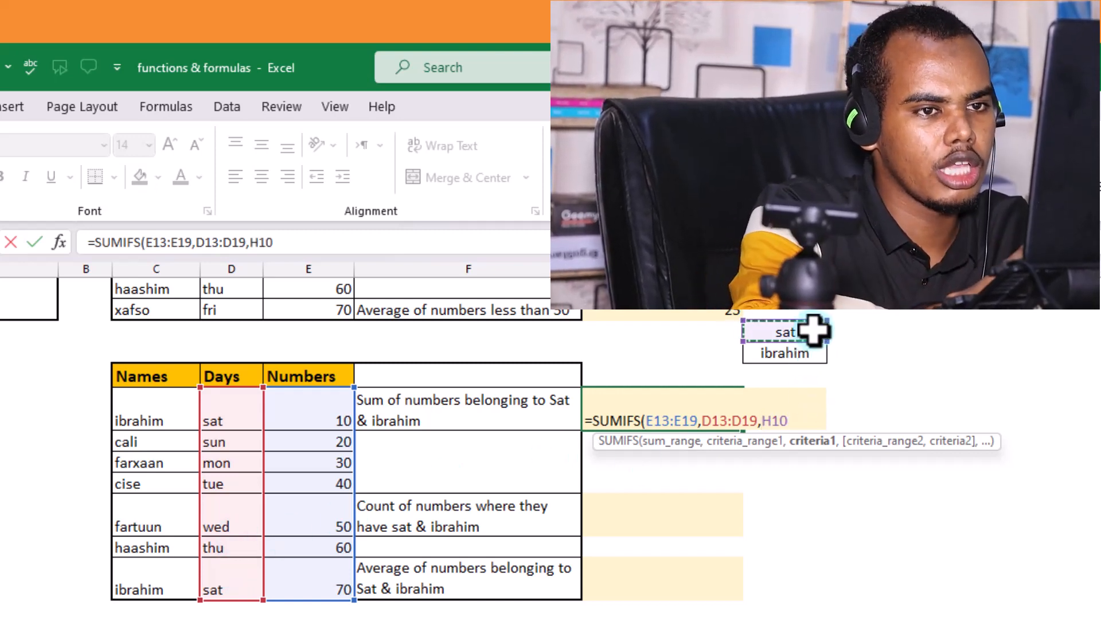
type(",")
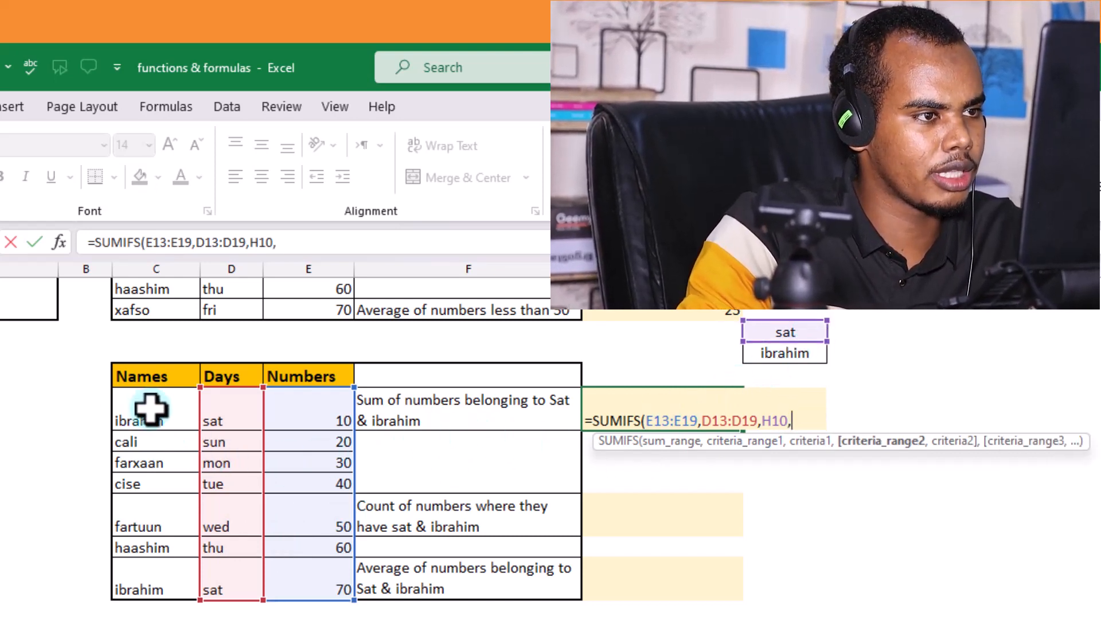
left_click_drag(151, 408, 146, 569)
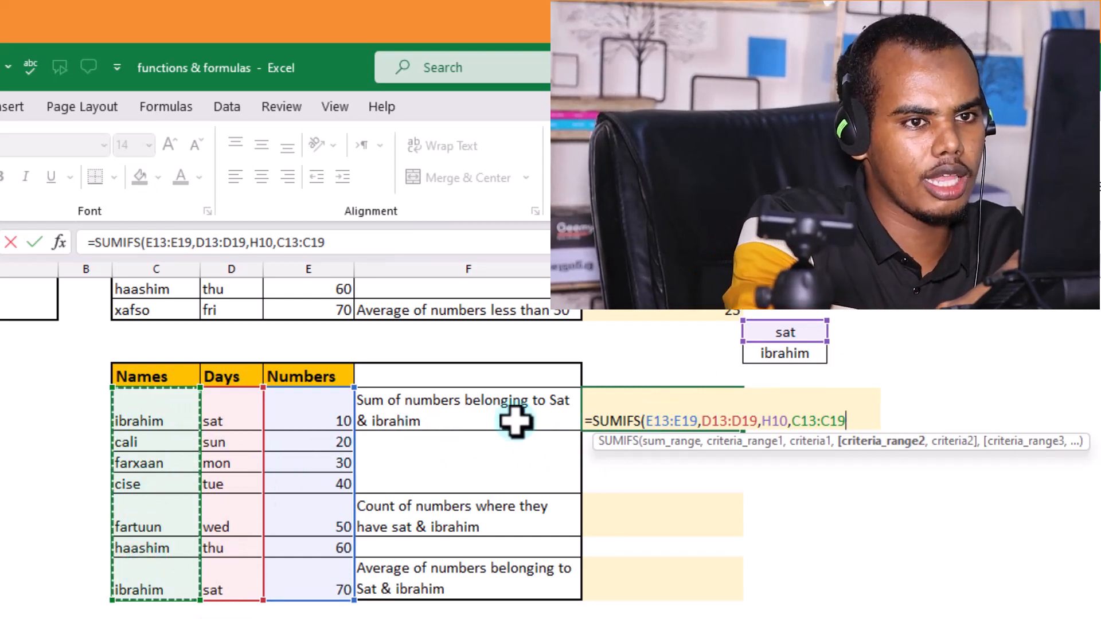
type(",")
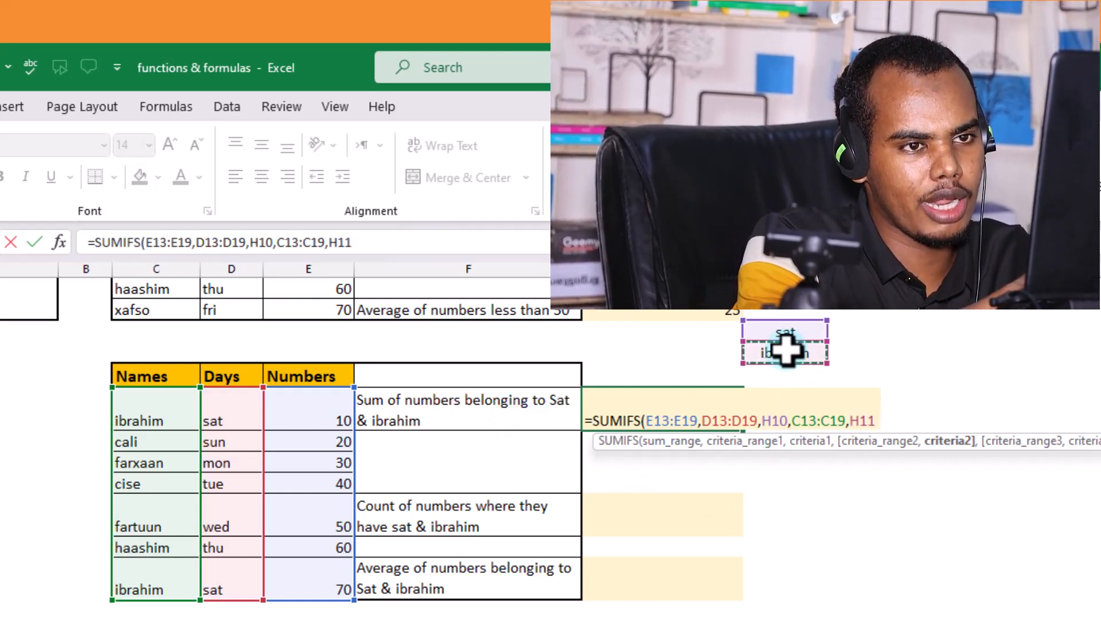
key("Return")
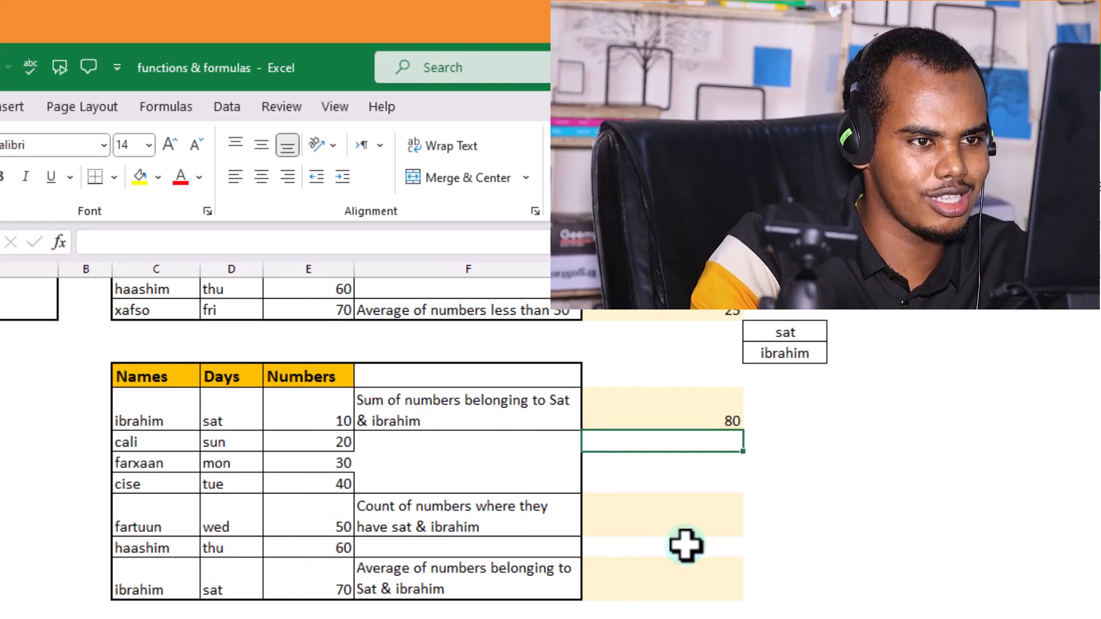
Step: Start a COUNTIFS formula in cell G17 with the day criteria D13:D19,H10
left_click(672, 519)
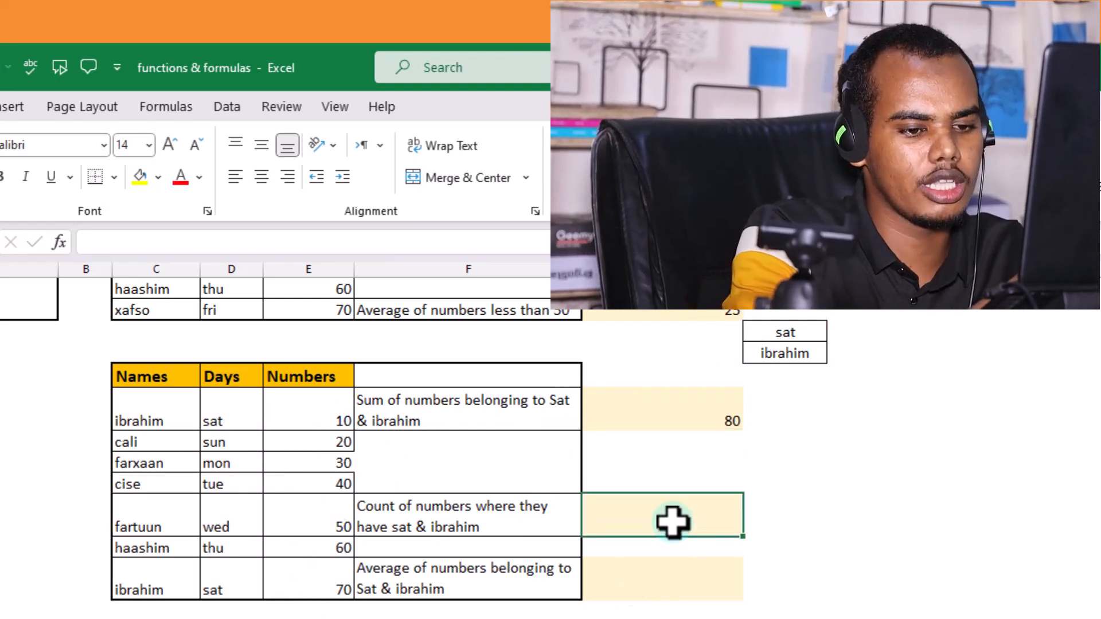
type("=c")
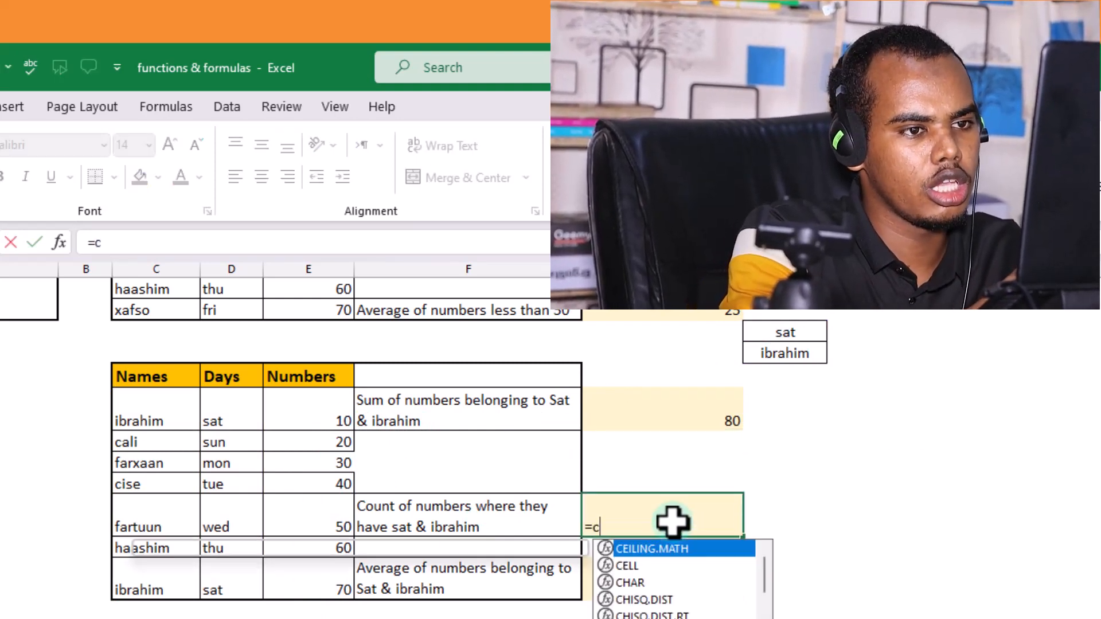
type("ount")
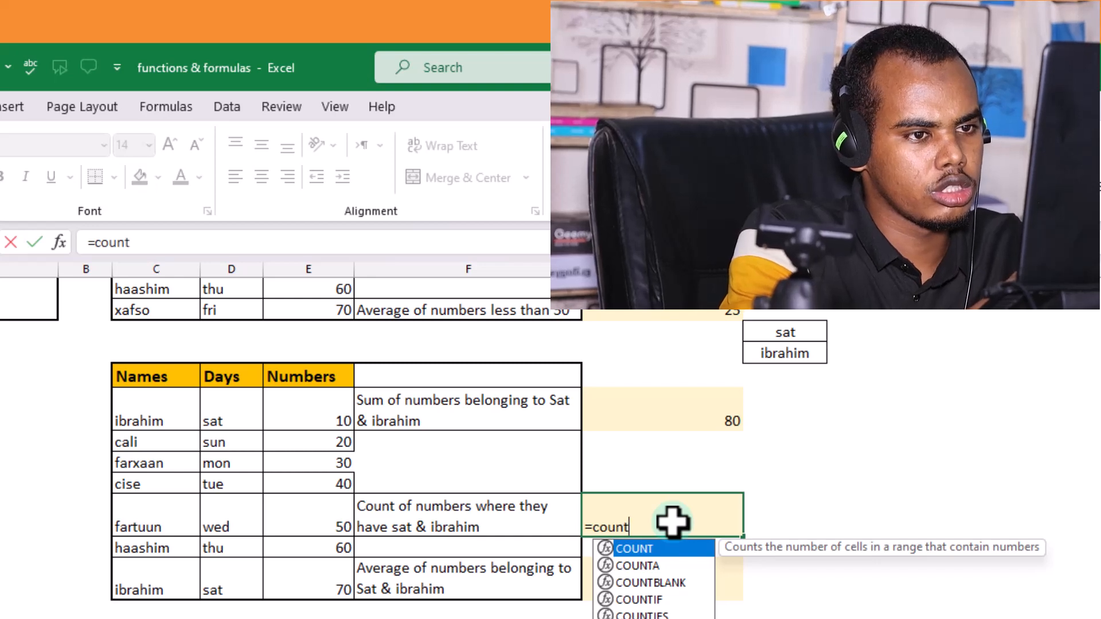
type("ifs")
key("Tab")
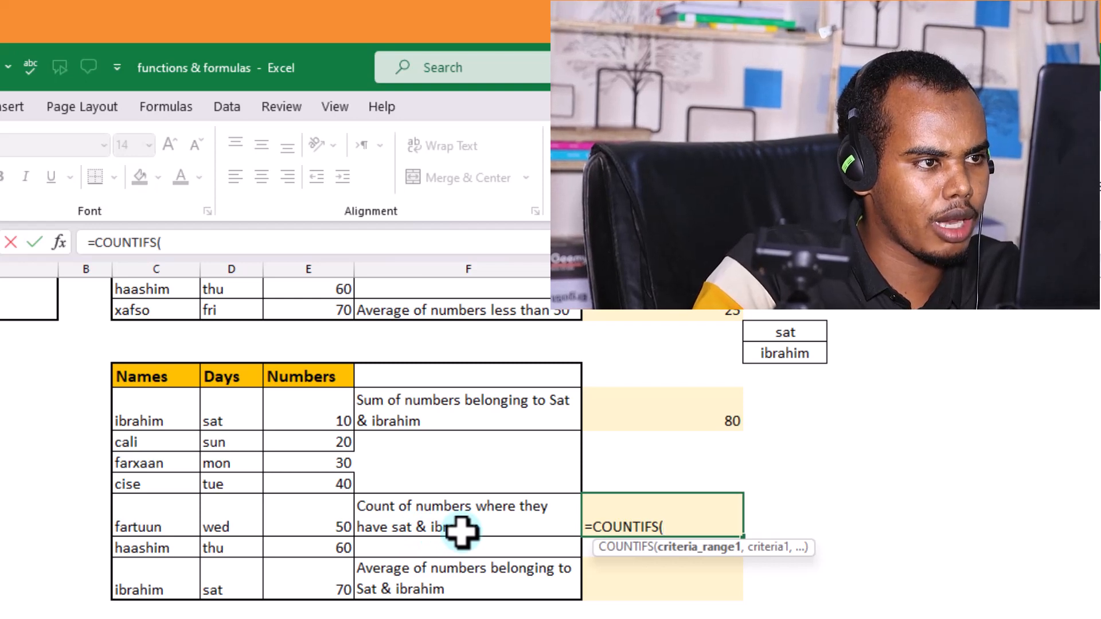
left_click(235, 411)
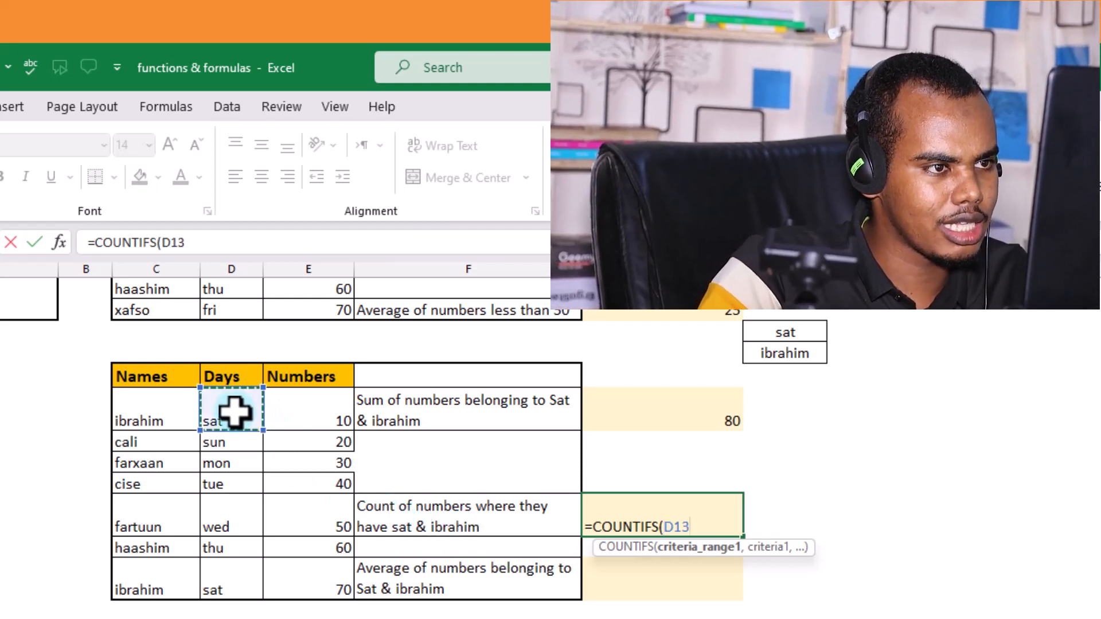
left_click_drag(235, 411, 230, 563)
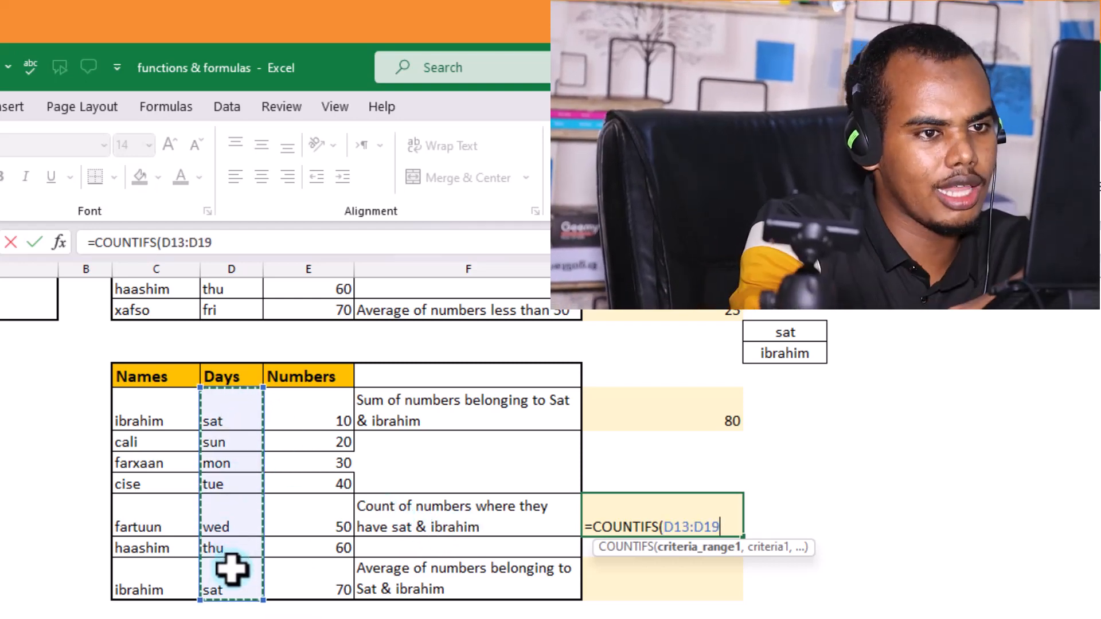
type(",")
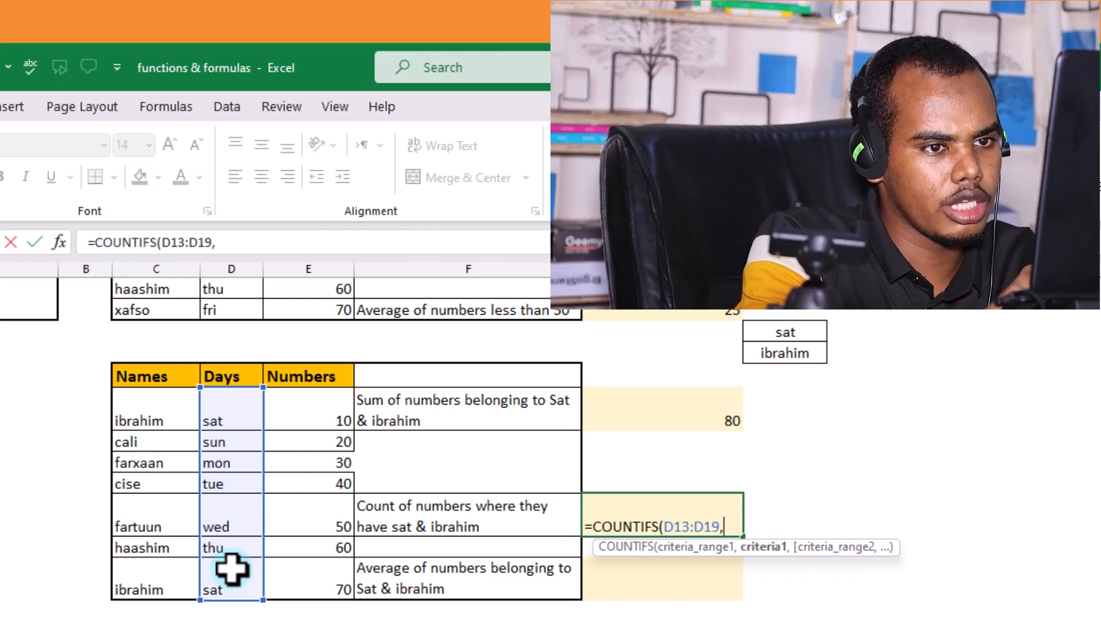
left_click(771, 331)
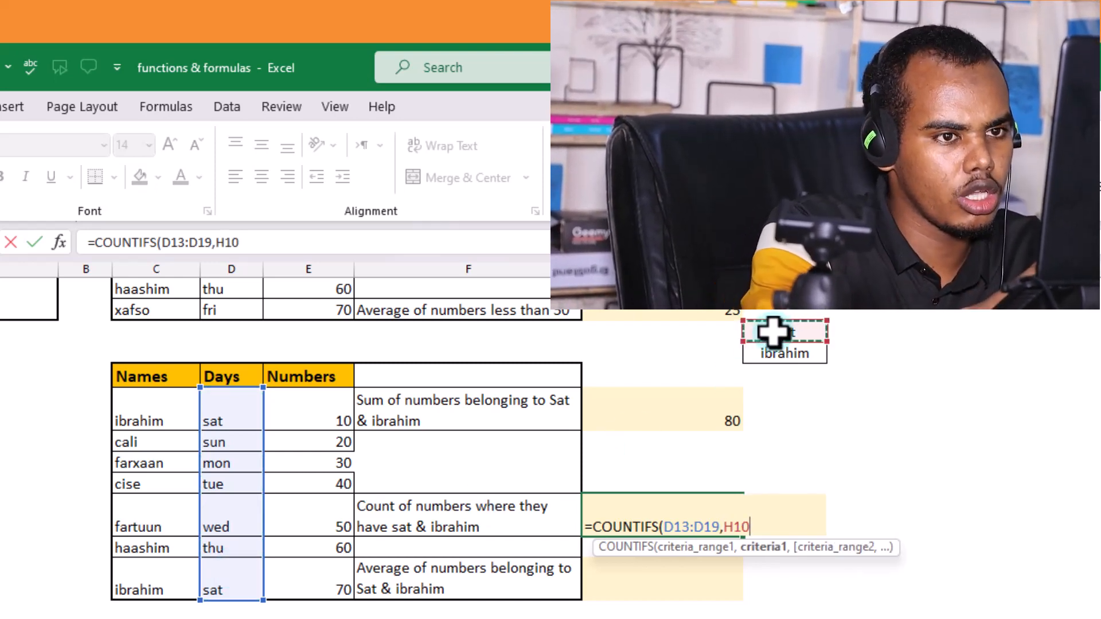
Step: Complete the COUNTIFS formula with the name criteria C13:C19,H11 and check the sat entries in the second table's Days column
type(",")
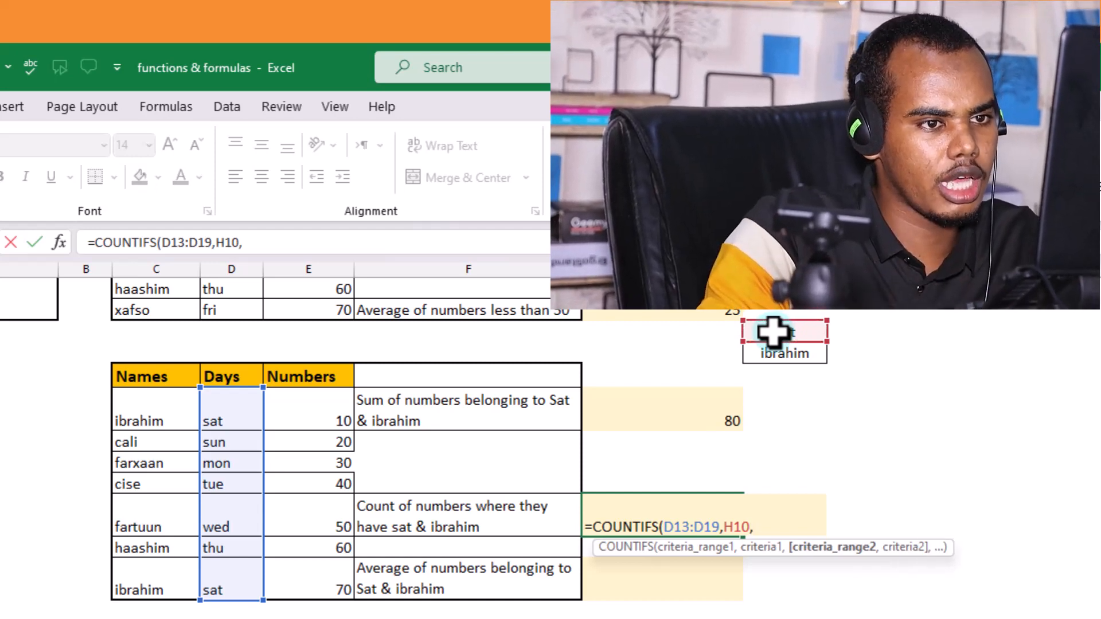
left_click_drag(167, 404, 165, 573)
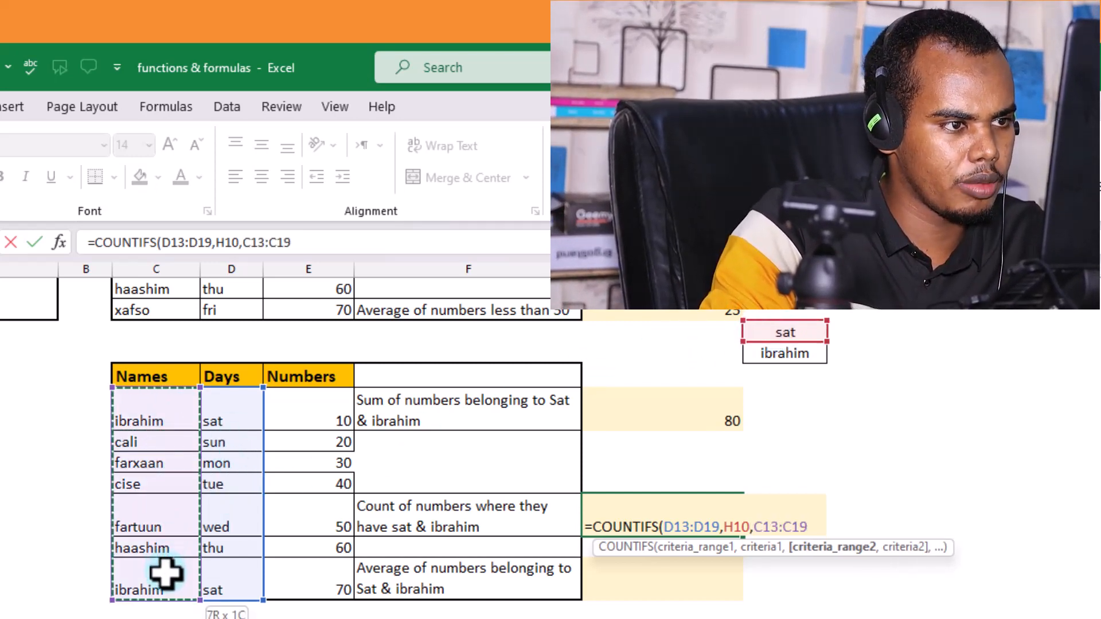
type(",")
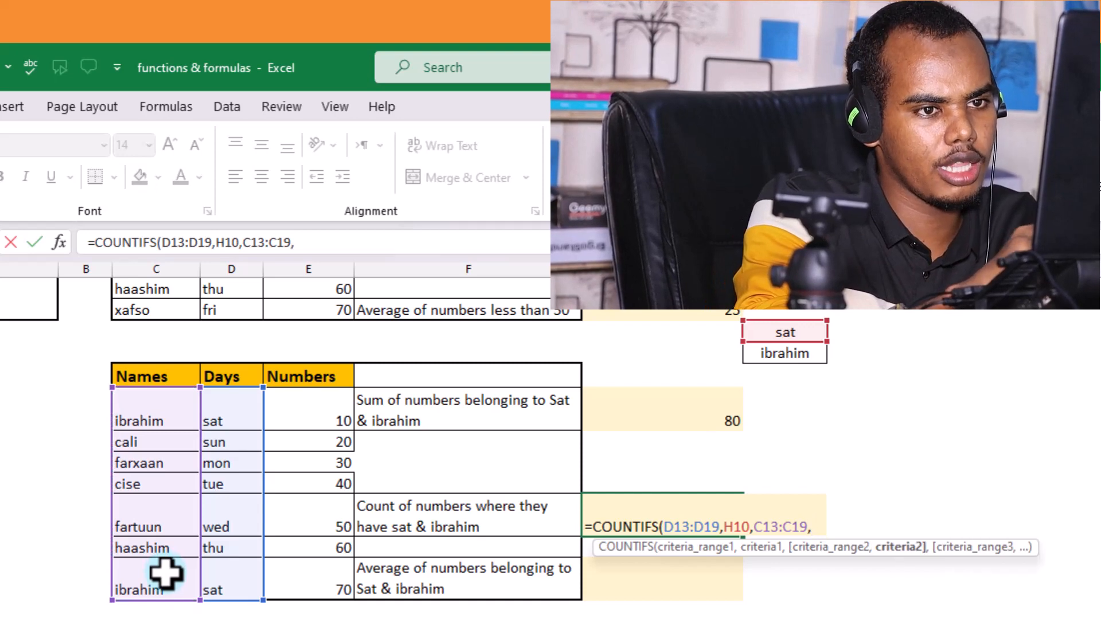
left_click(783, 359)
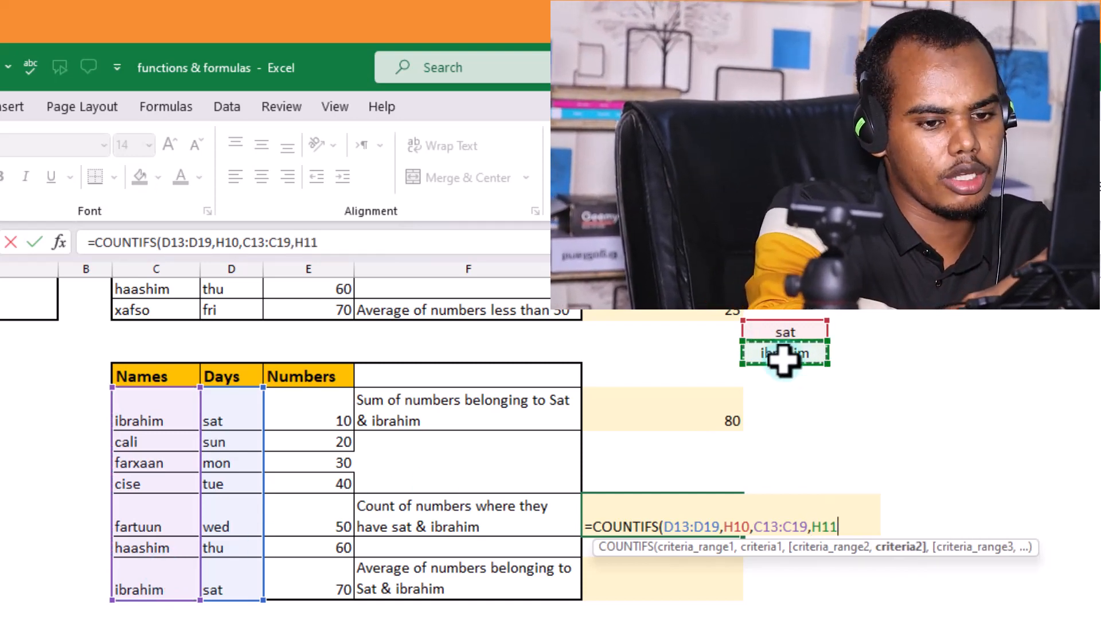
key("Return")
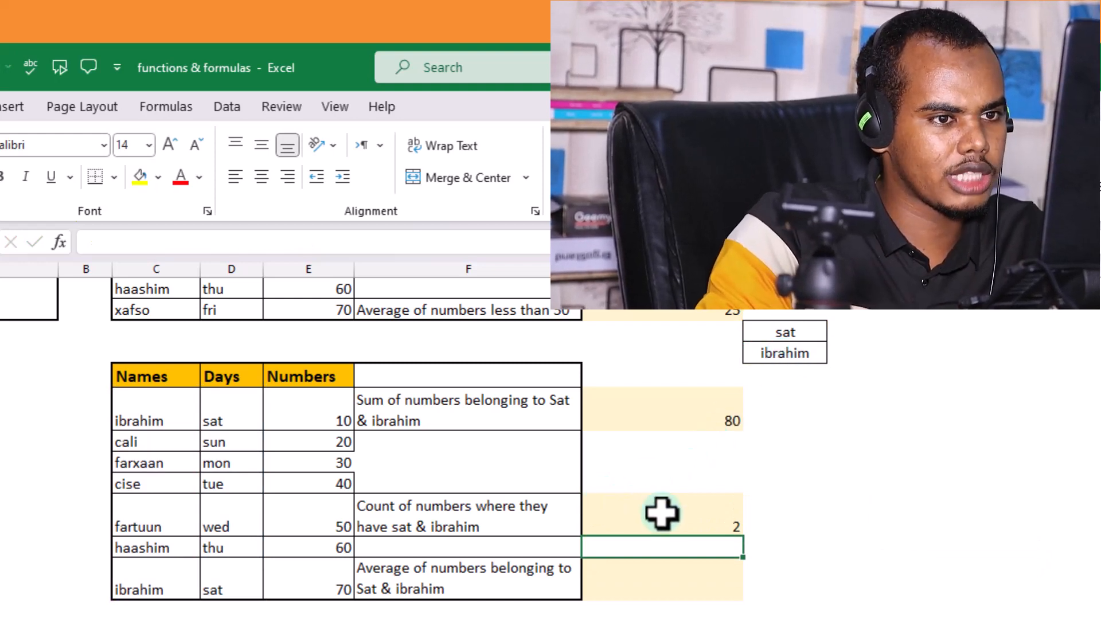
left_click(221, 418)
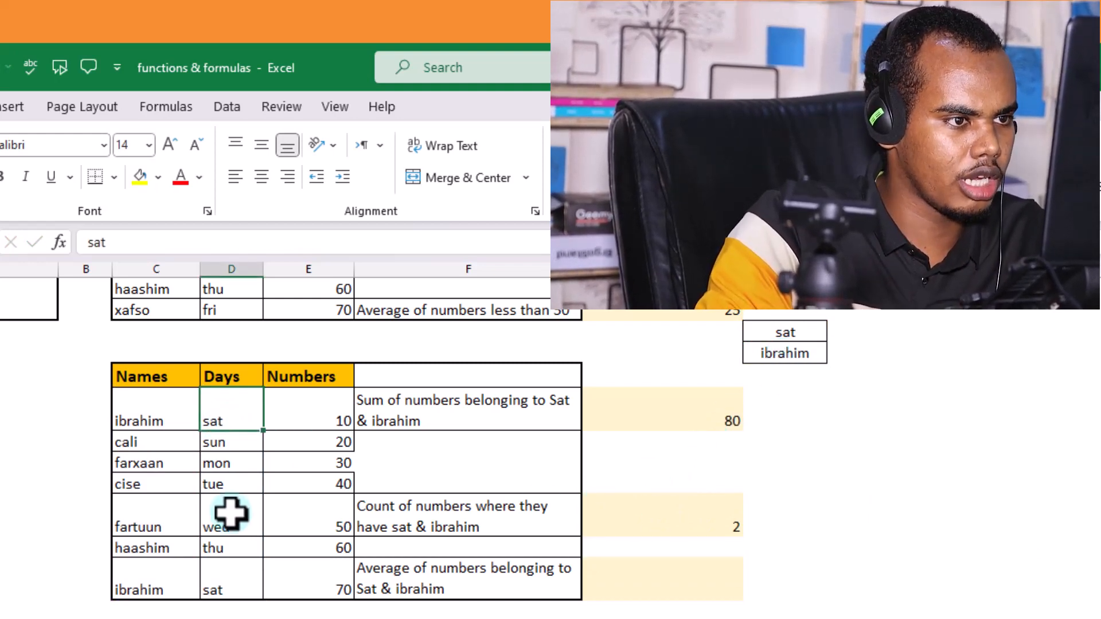
left_click(254, 581)
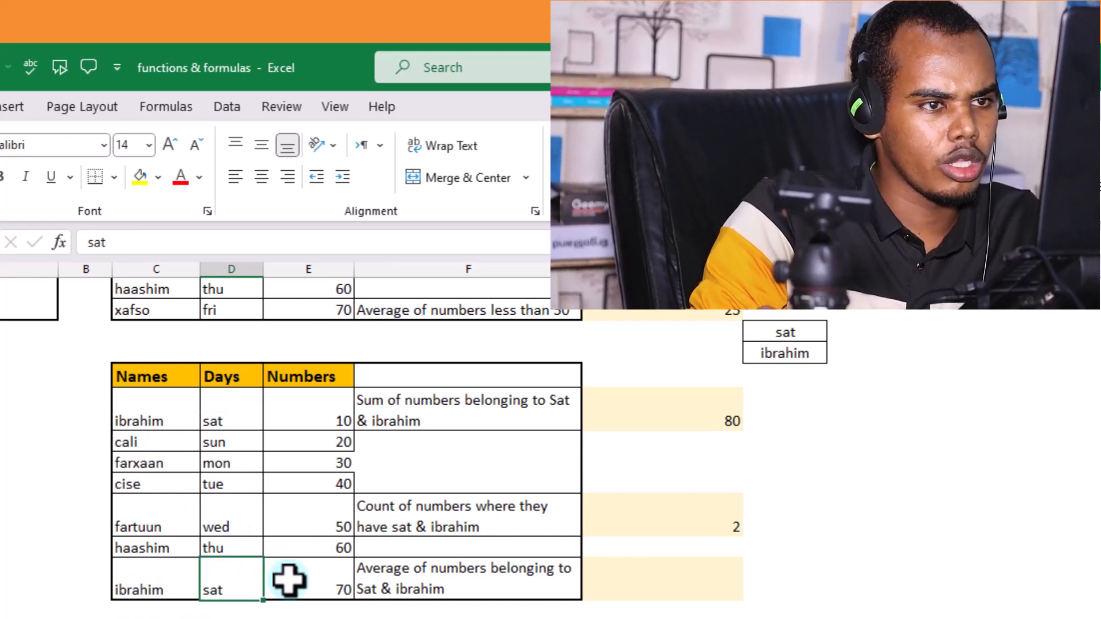
Step: Start an AVERAGEIFS formula in cell G19 with E13:E19 of the second table as the average range
left_click(689, 579)
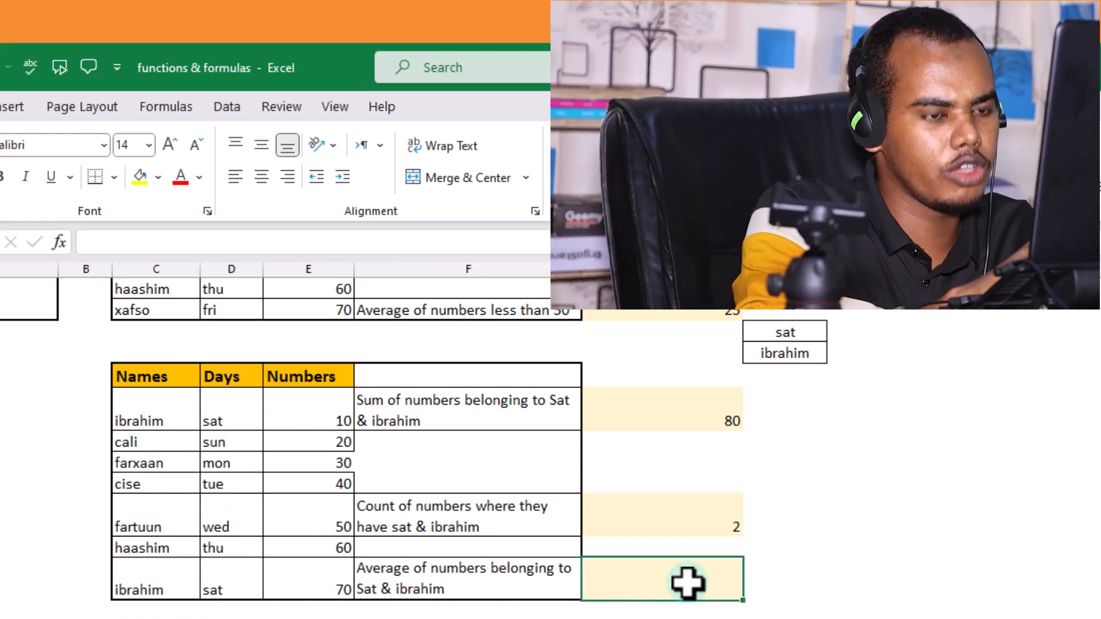
type("=")
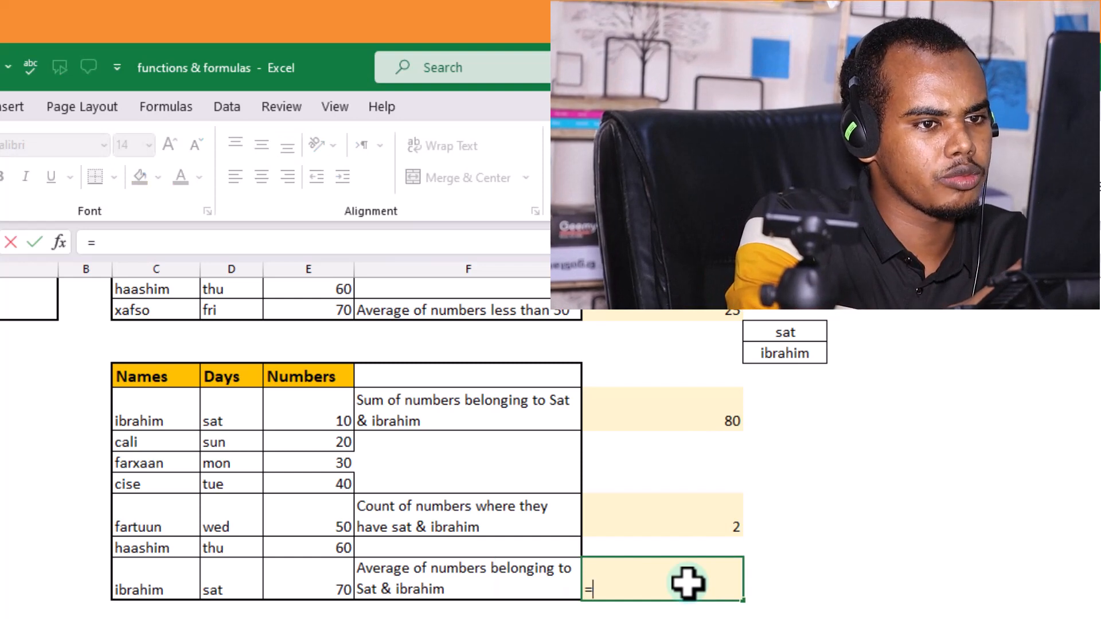
type("averag")
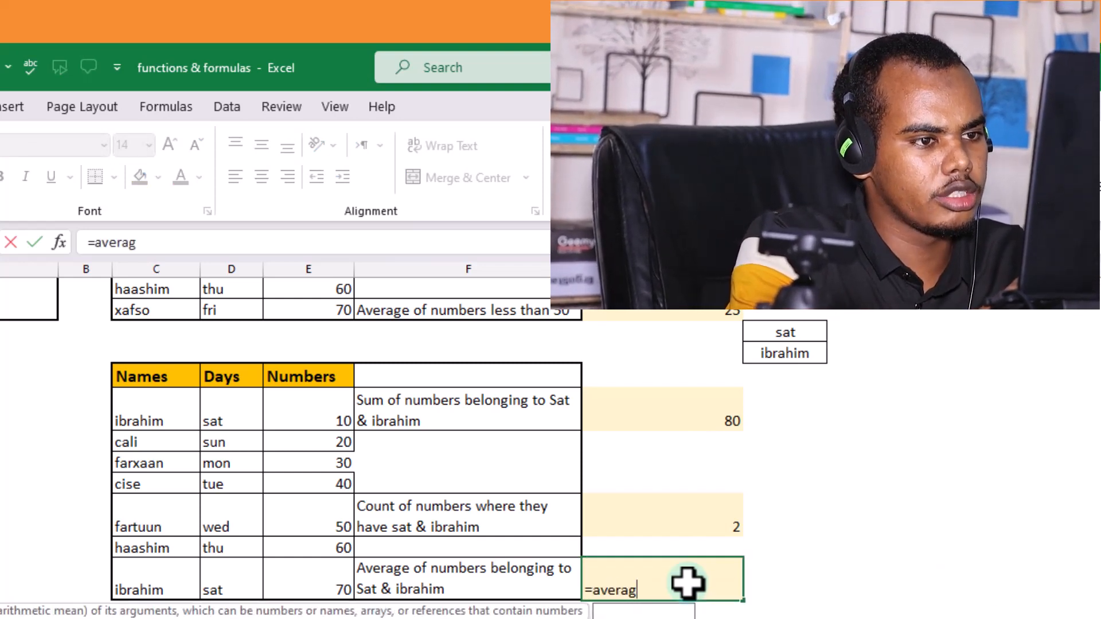
type("eif")
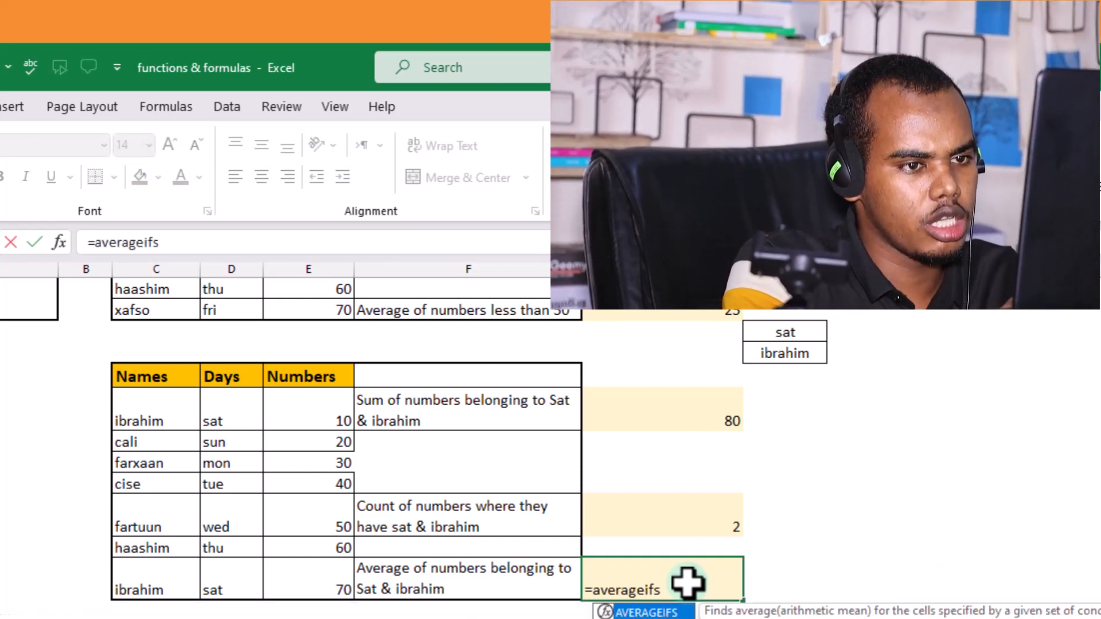
type("s")
key("Tab")
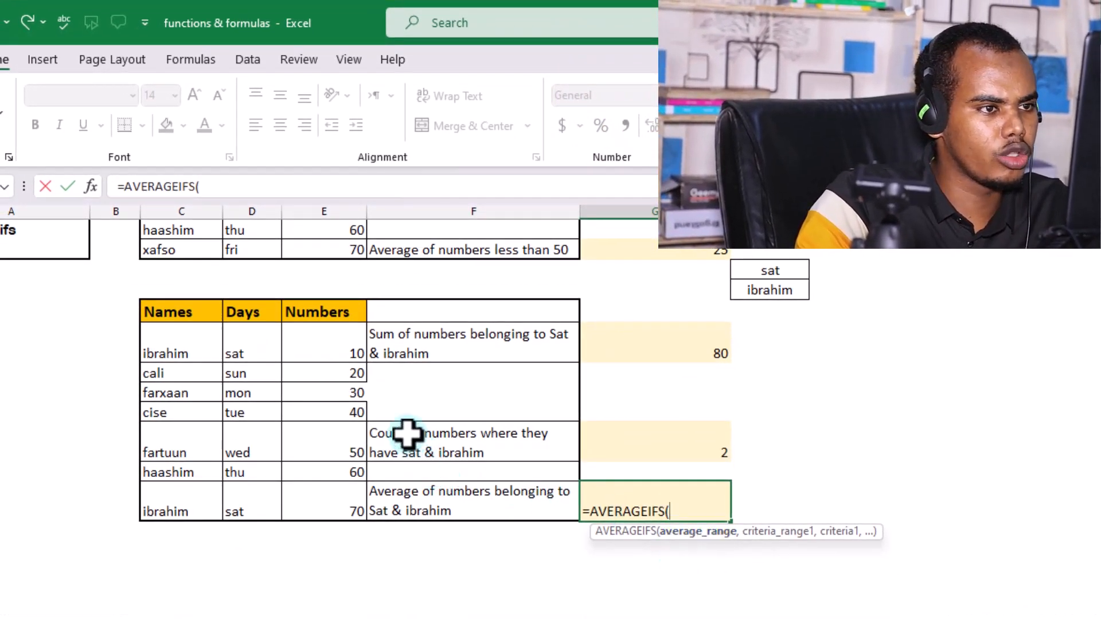
left_click_drag(333, 346, 335, 505)
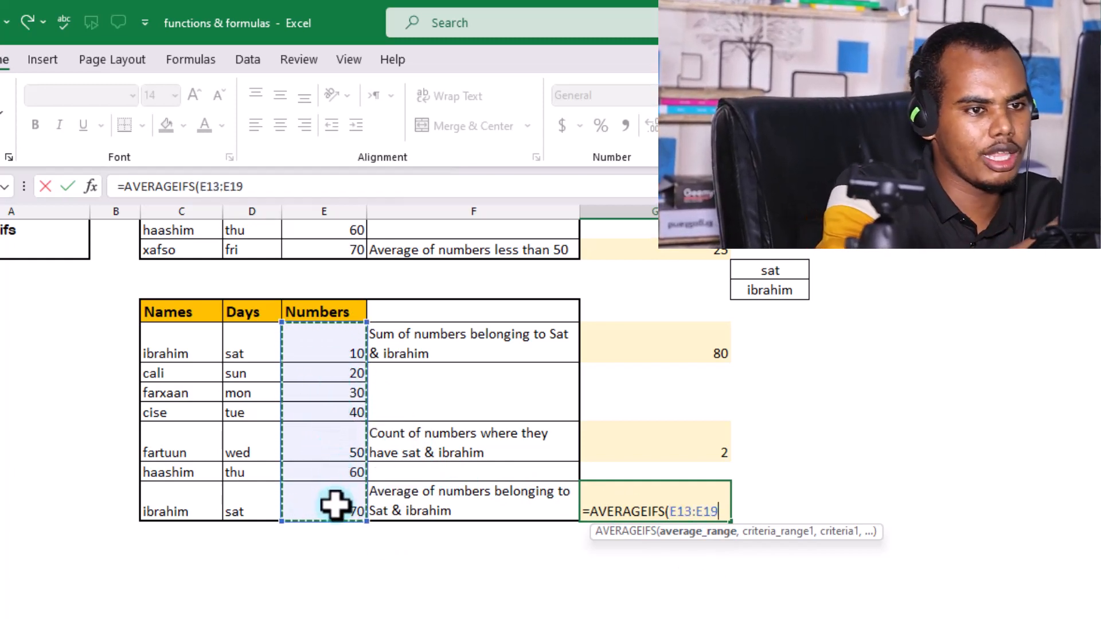
type(",")
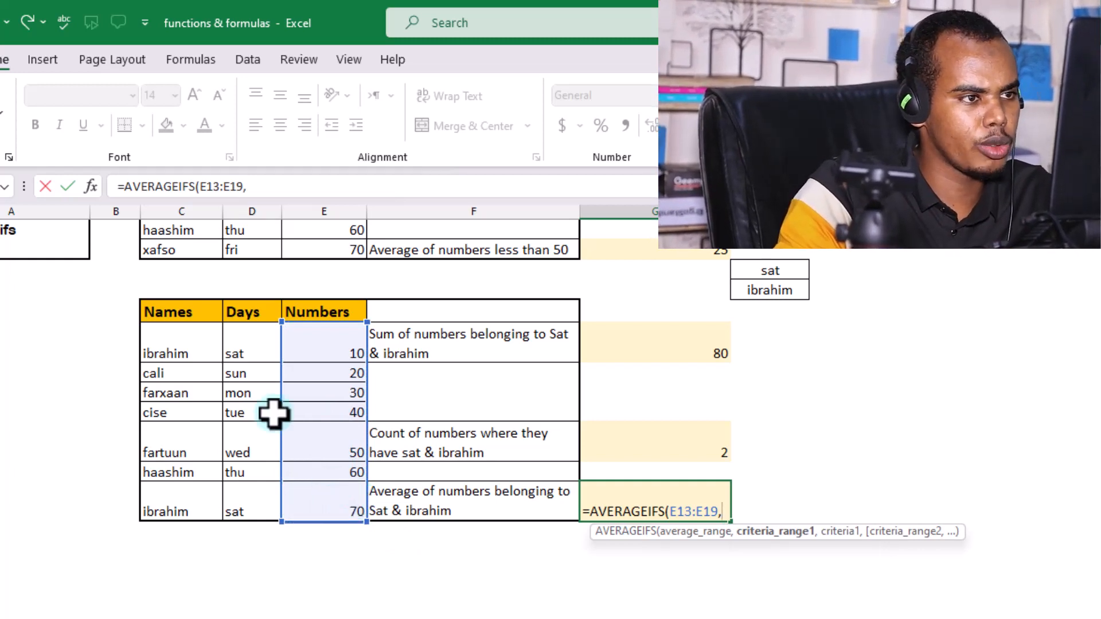
Step: Complete the AVERAGEIFS formula with the day criteria D13:D19,H10 and the name criteria C13:C19,H11
left_click_drag(246, 342, 248, 494)
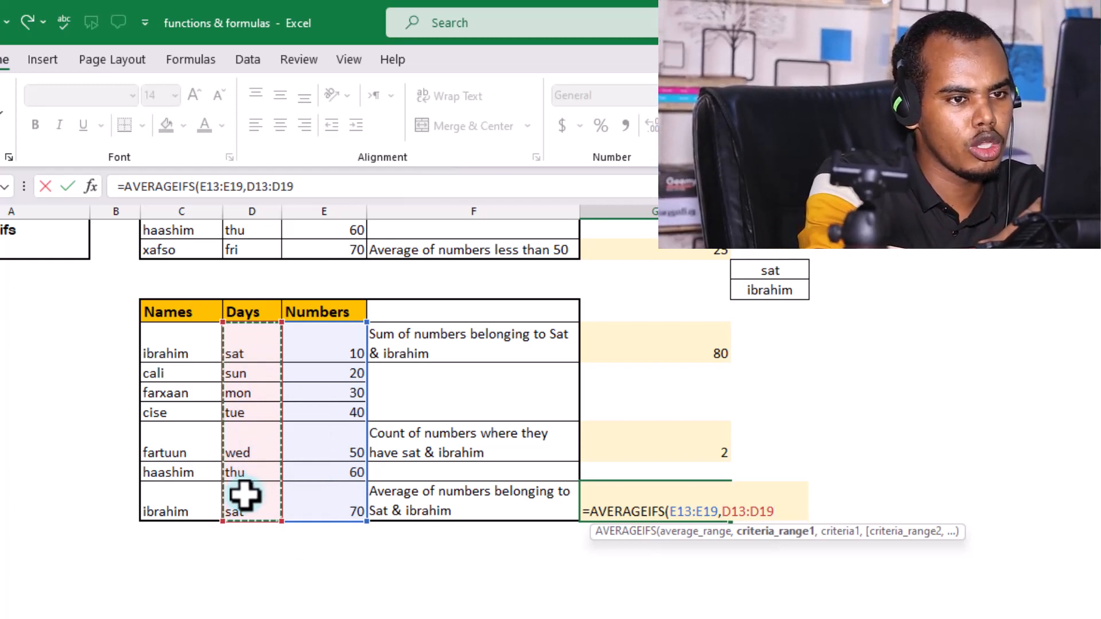
type(",")
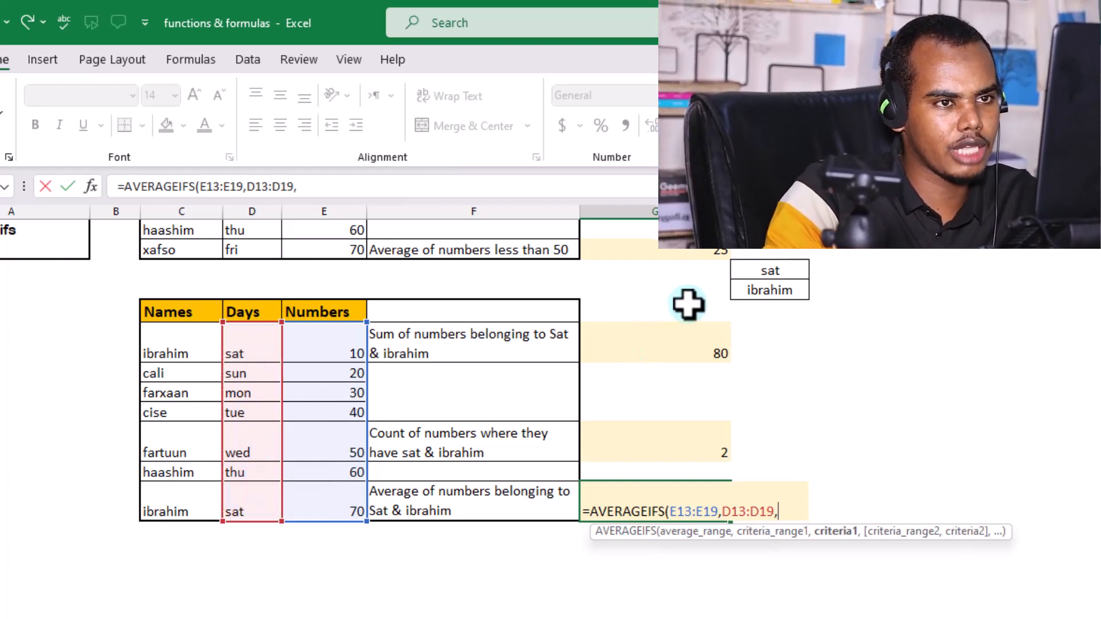
left_click(770, 271)
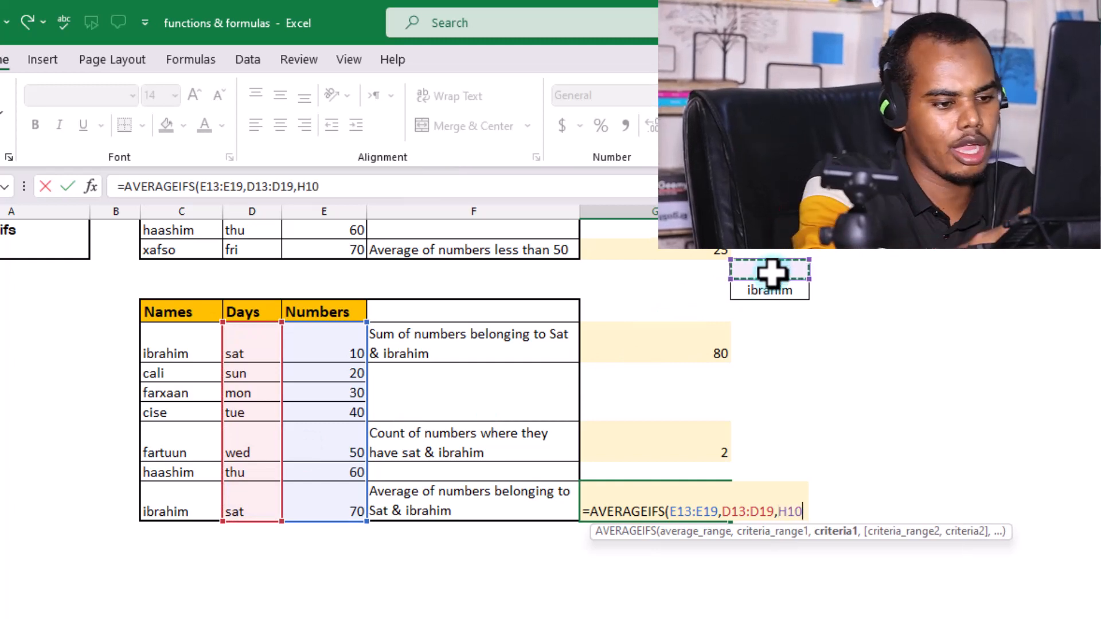
type(",")
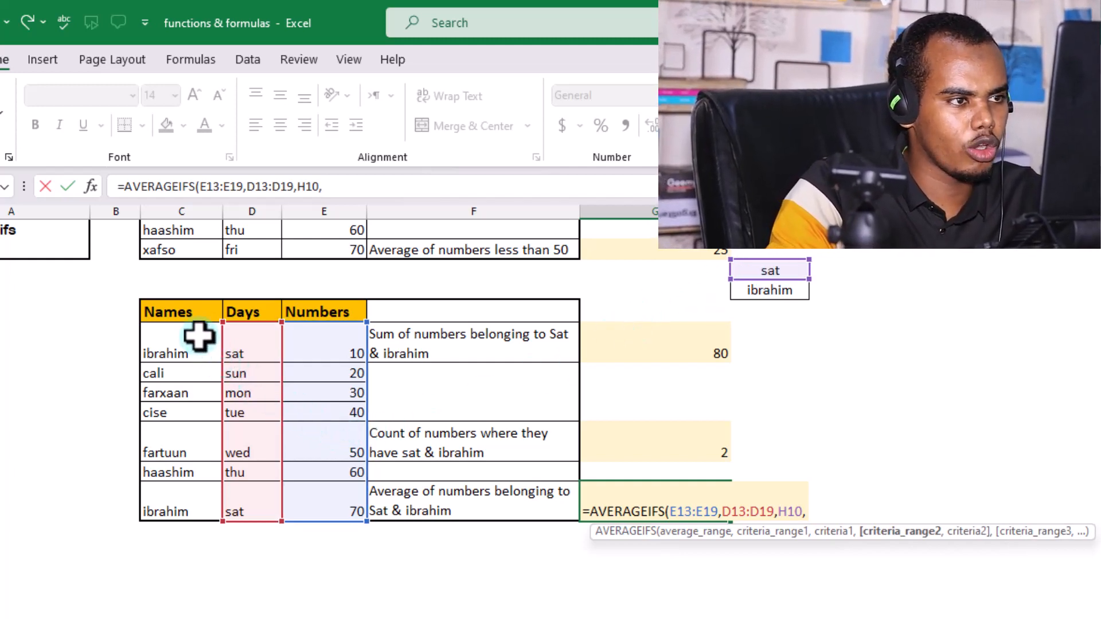
left_click_drag(166, 329, 195, 496)
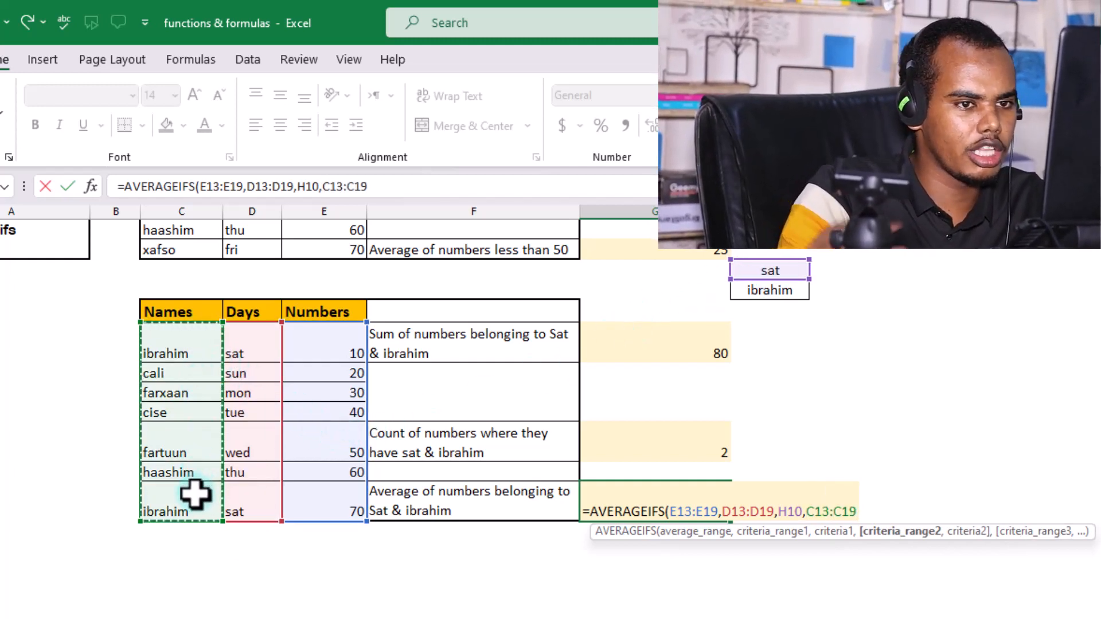
type(",")
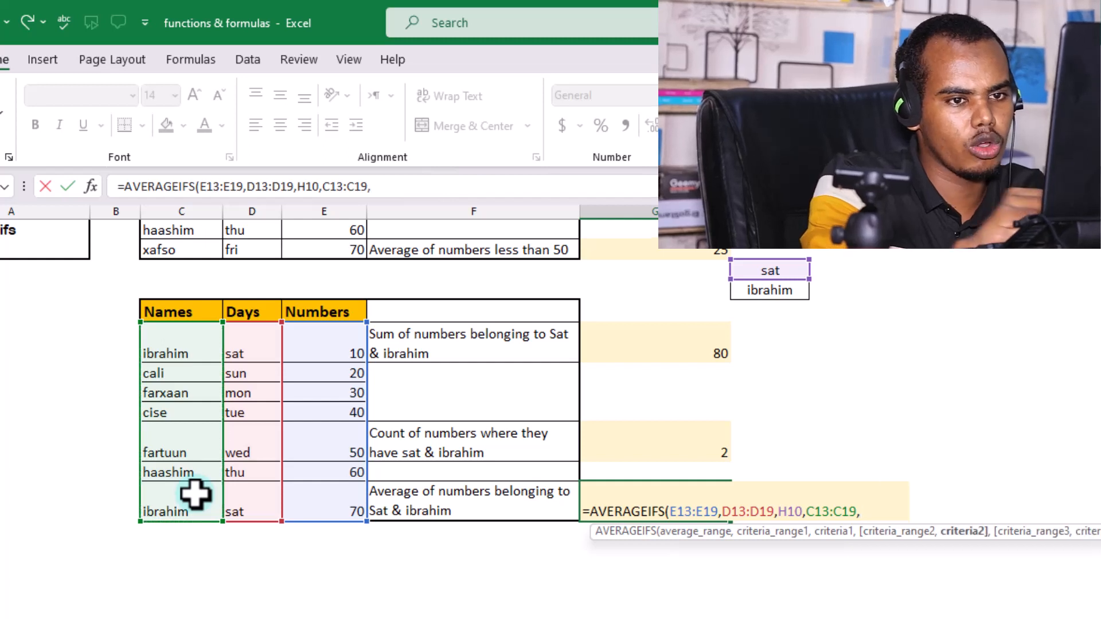
left_click(772, 294)
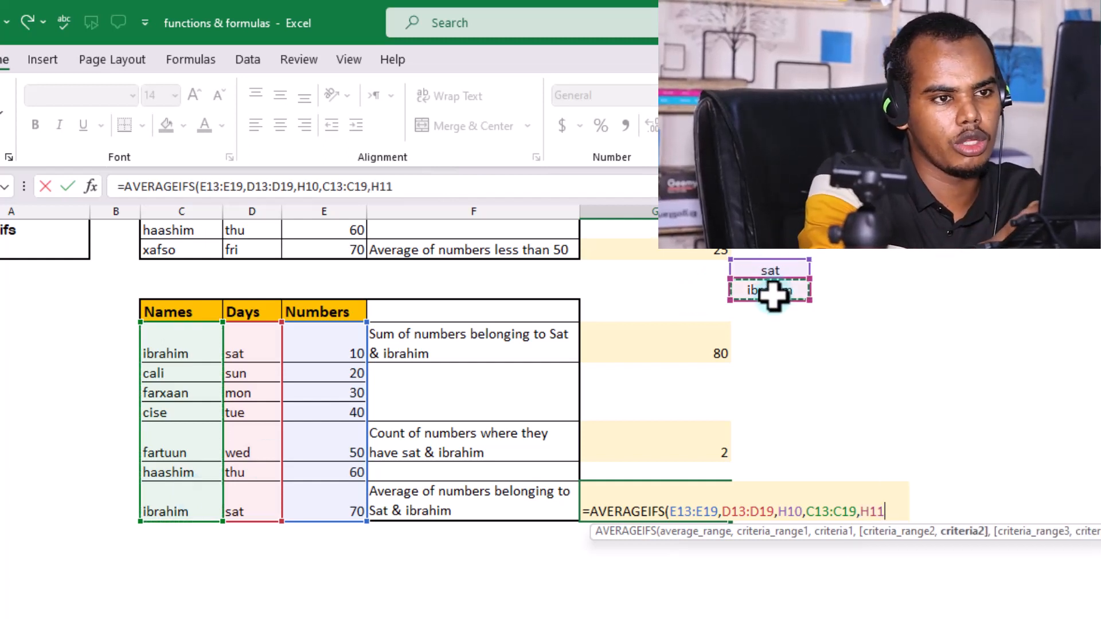
key("Return")
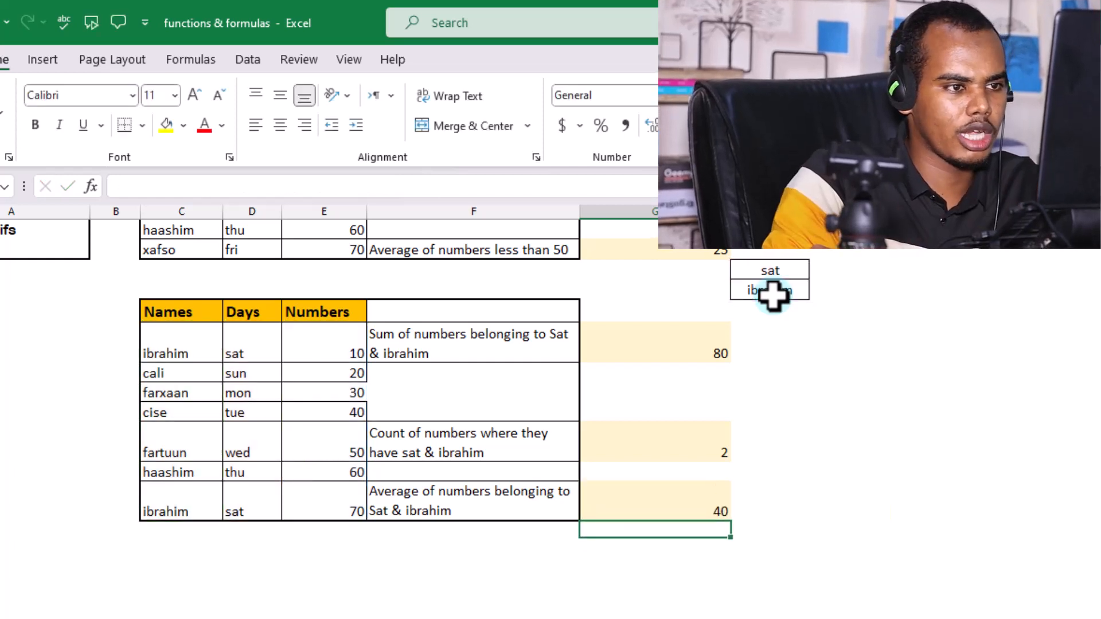
Step: Review the formula in cell G19 and the Sumifs, Averageifs and Countifs entries in the function list
left_click(678, 509)
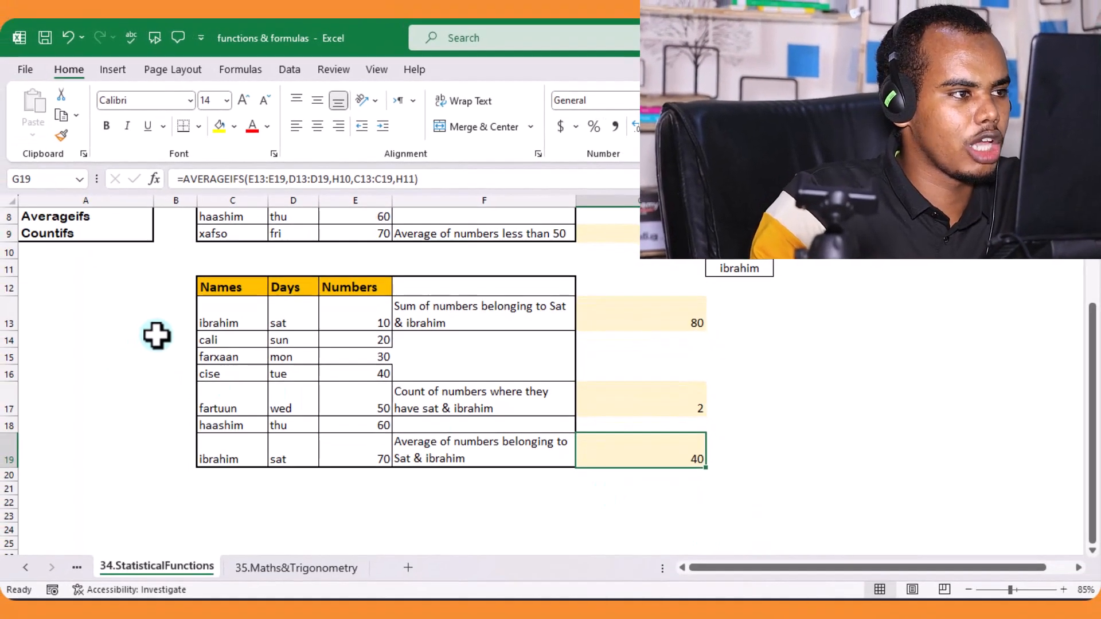
scroll(157, 335, "up", 3)
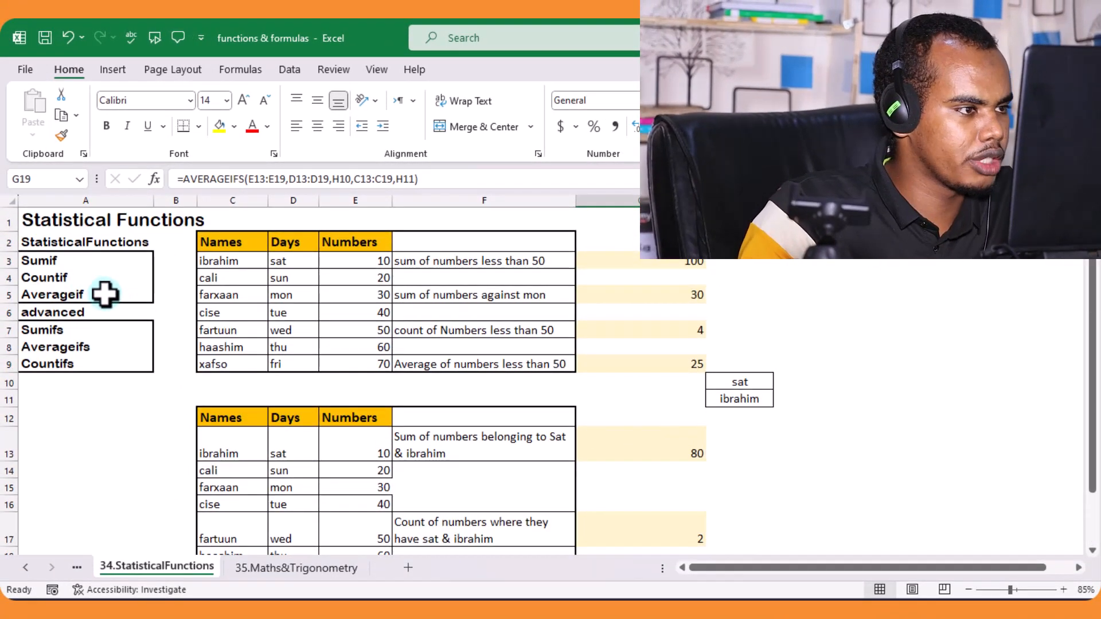
left_click(85, 334)
left_click(100, 349)
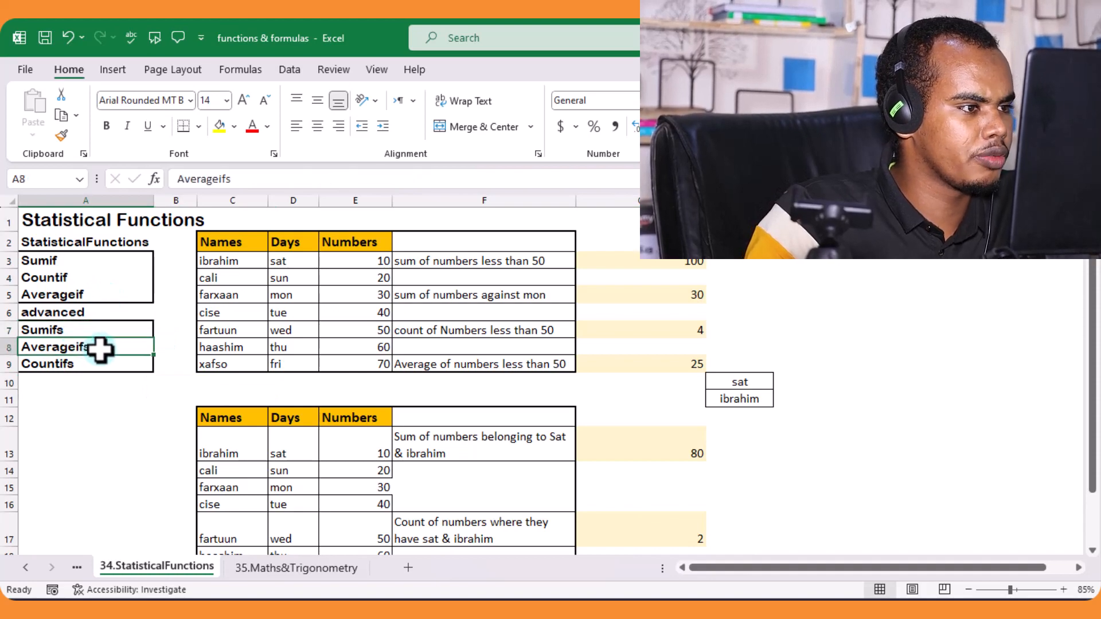
left_click(87, 361)
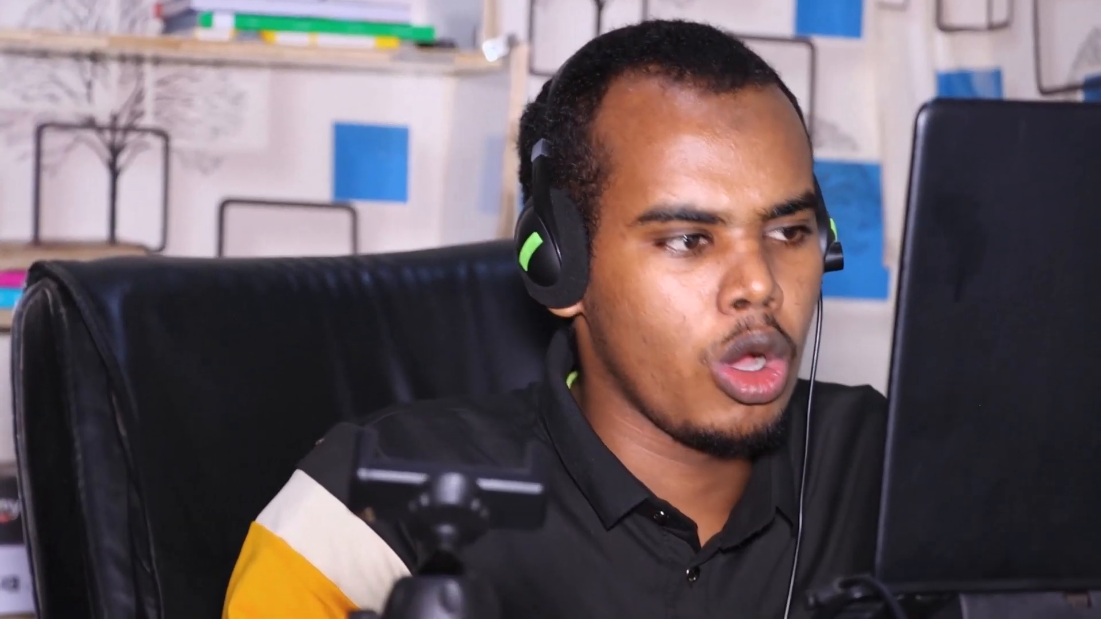